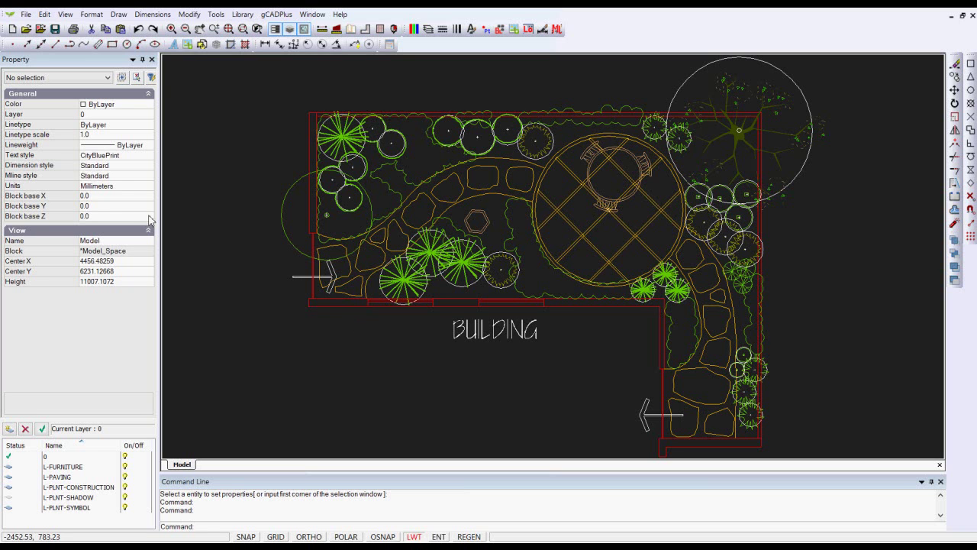
Step: Reveal the gCADPlus DXF Out command under File > DXF Tools
{"action": "left_click", "coordinate": [25, 15]}
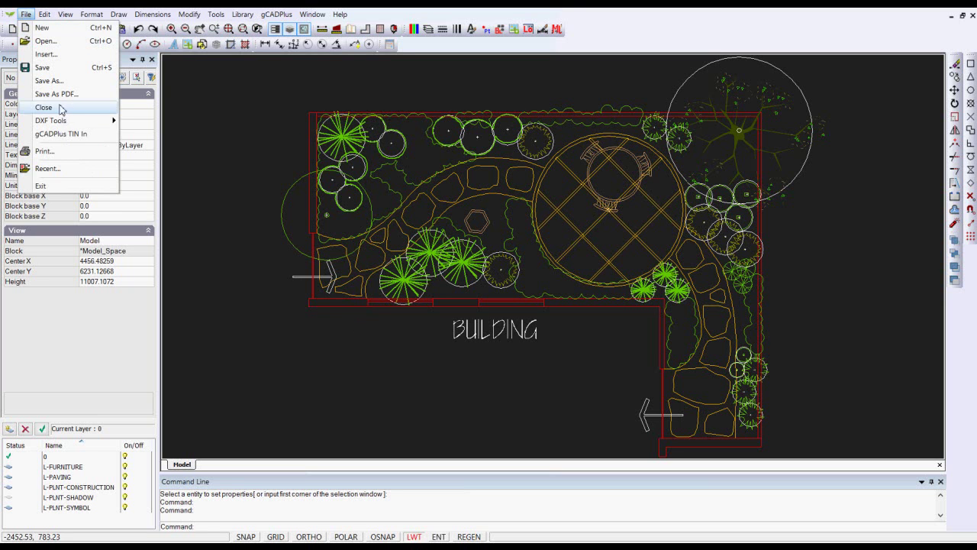
{"action": "mouse_move", "coordinate": [78, 124]}
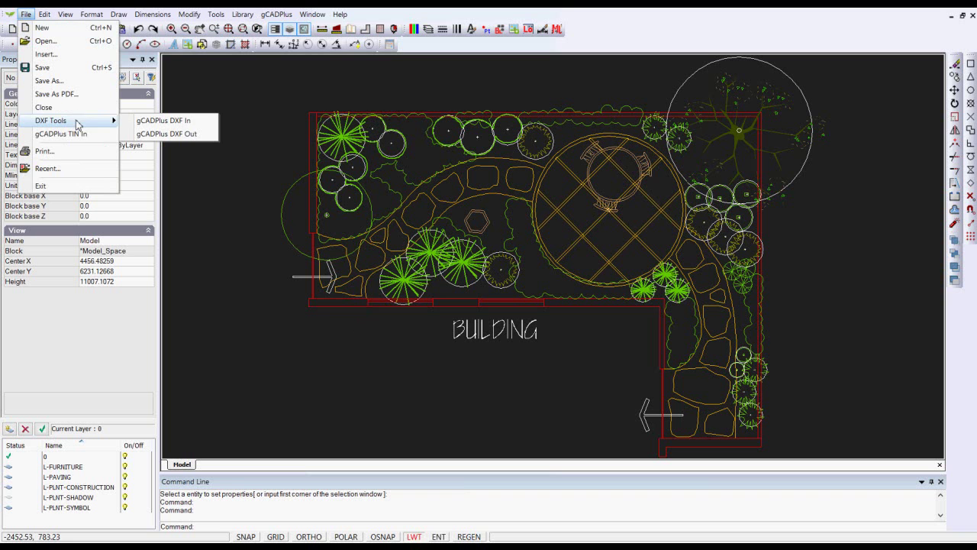
Step: Export the garden plan as SideGarden5.dxf, renamed from SideGarden4.dxf
{"action": "left_click", "coordinate": [181, 136]}
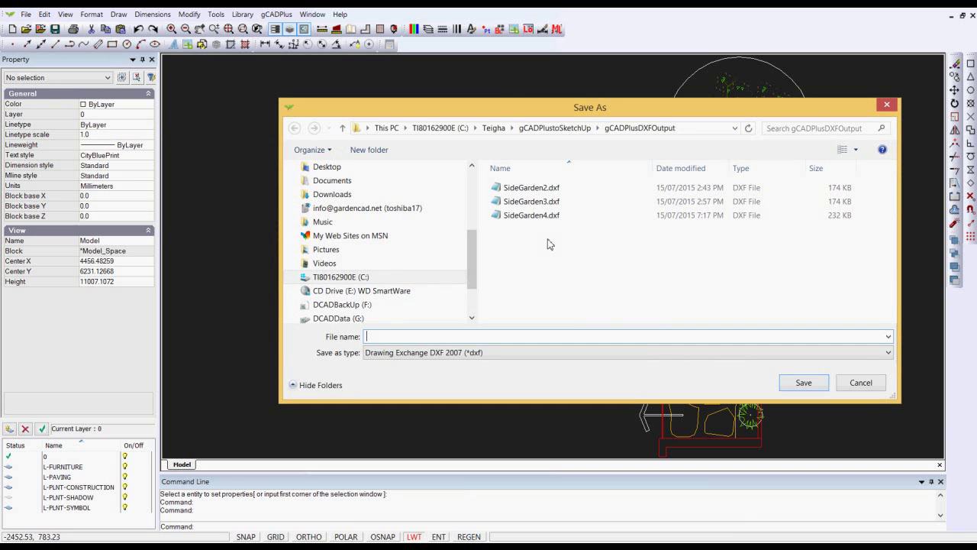
{"action": "left_click", "coordinate": [522, 220]}
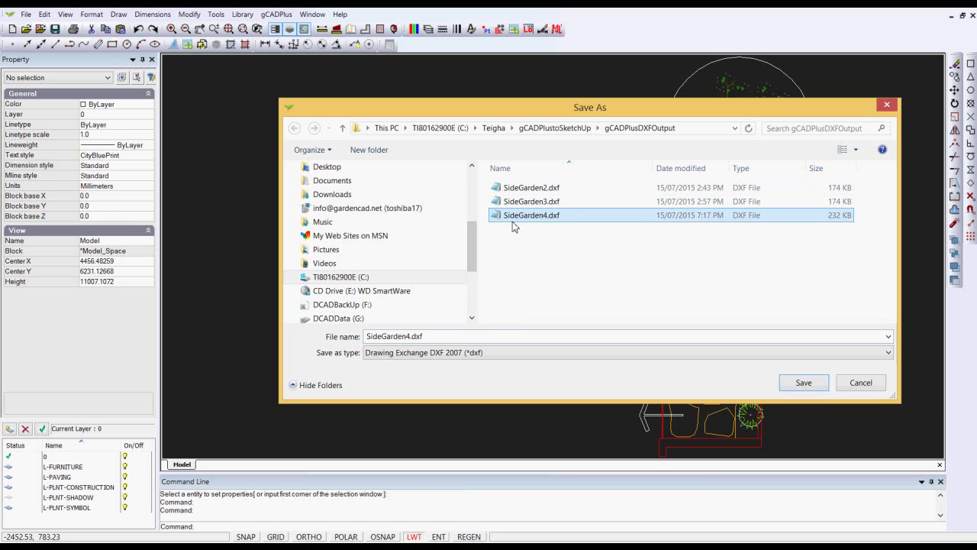
{"action": "double_click", "coordinate": [412, 339]}
{"action": "left_click", "coordinate": [413, 339]}
{"action": "key", "text": "BackSpace"}
{"action": "type", "text": "5"}
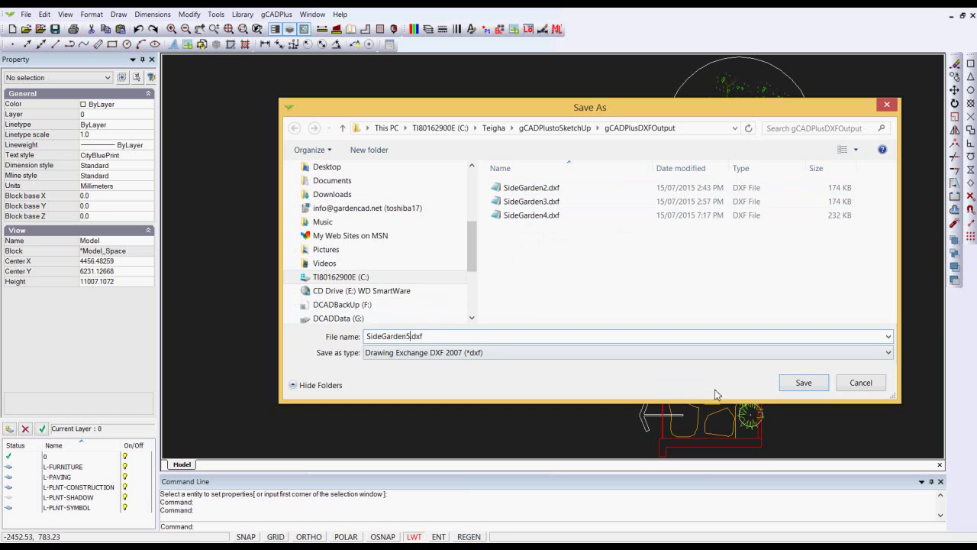
{"action": "left_click", "coordinate": [802, 382]}
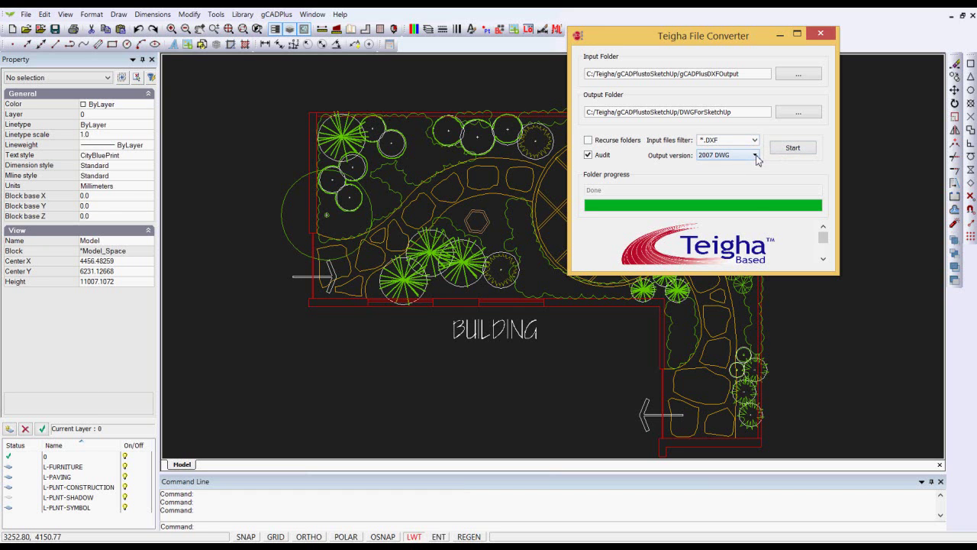
{"action": "left_click", "coordinate": [756, 155]}
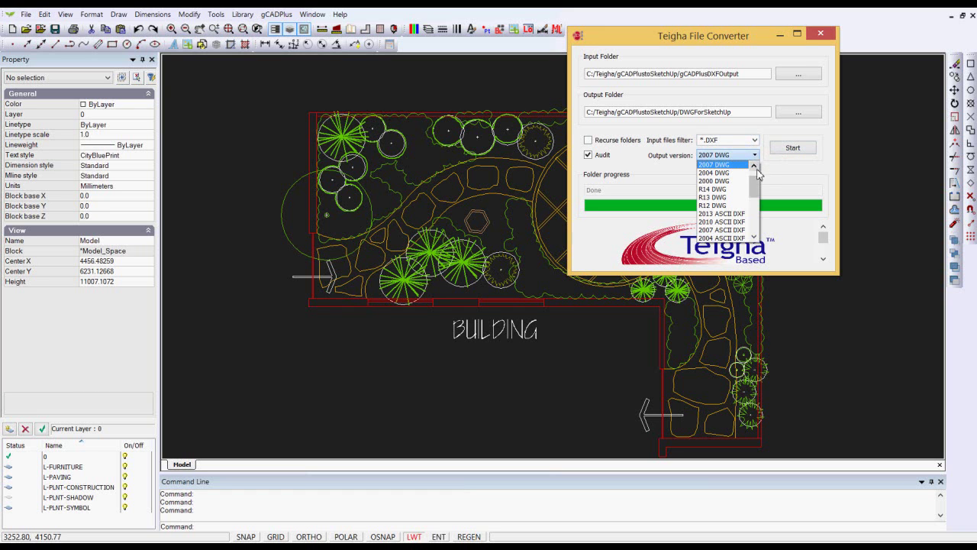
{"action": "scroll", "coordinate": [756, 177], "scroll_direction": "up", "scroll_amount": 1}
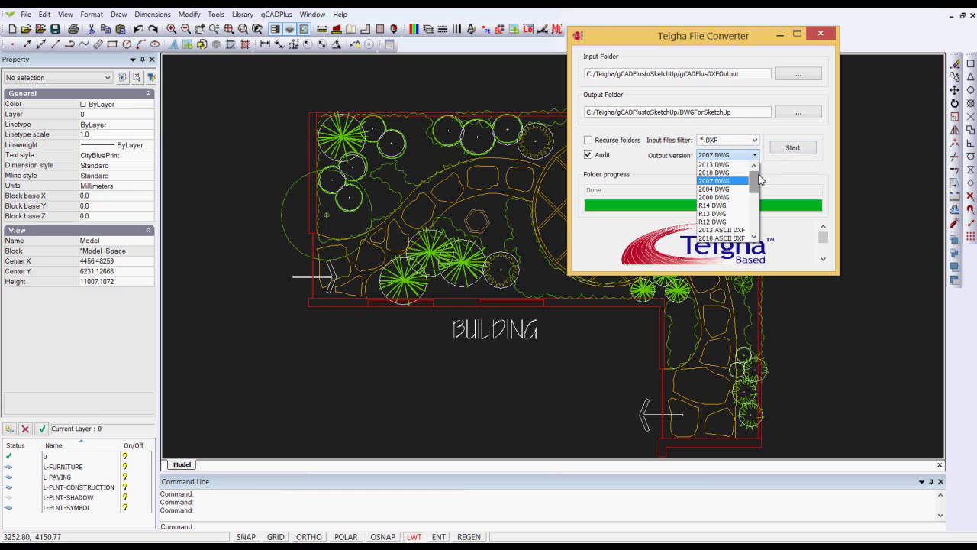
{"action": "left_click", "coordinate": [715, 181]}
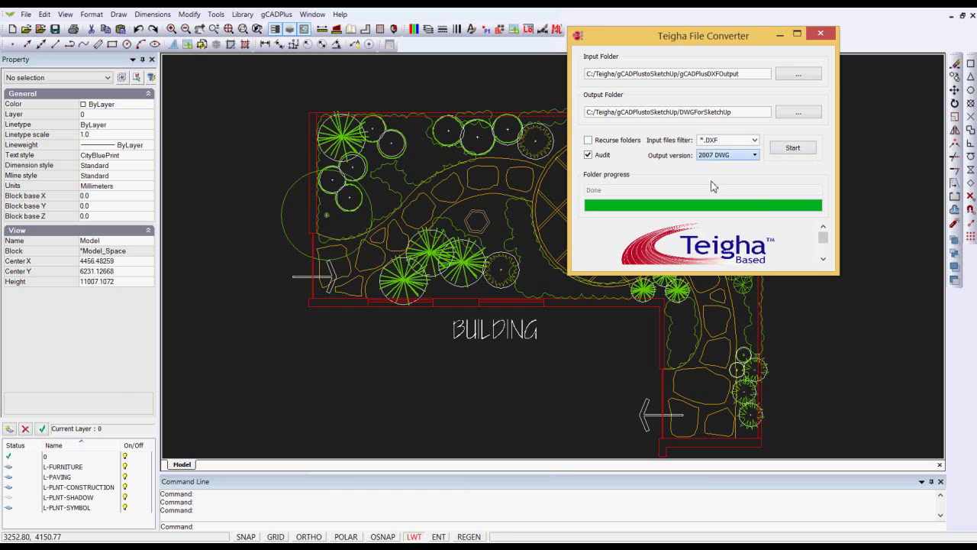
Step: Run the DXF-to-2007 DWG conversion, choosing Yes to All to replace existing files
{"action": "left_click", "coordinate": [798, 153]}
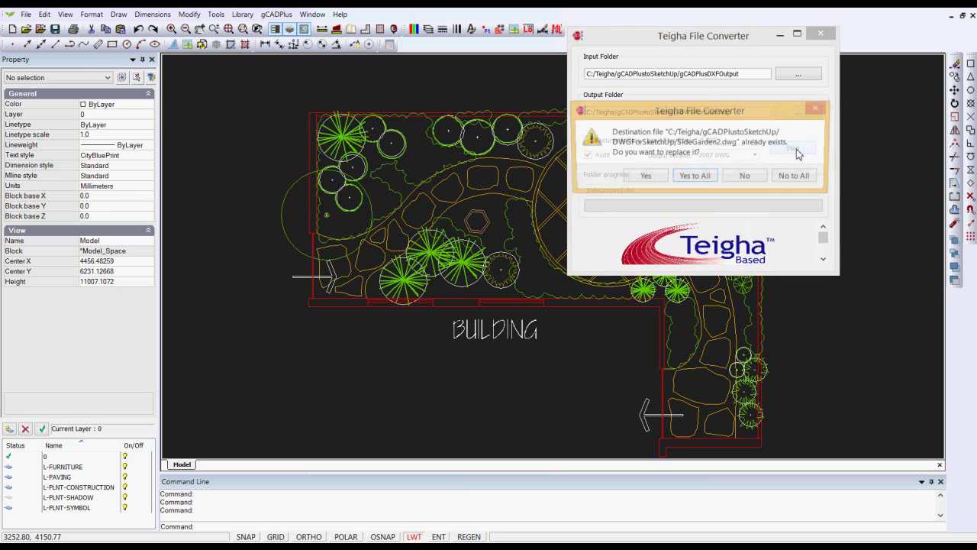
{"action": "left_click", "coordinate": [695, 178]}
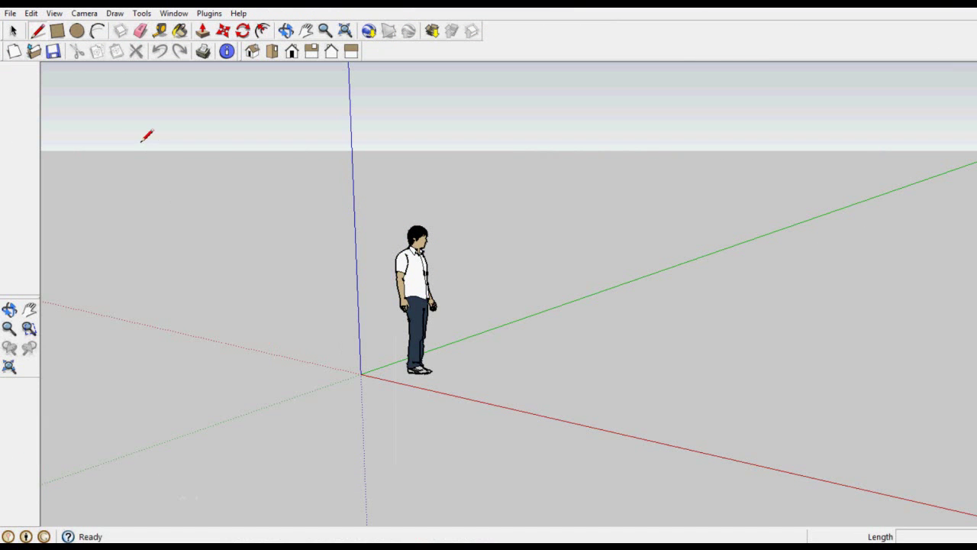
Step: Import SideGarden5.dwg through File > Import and dismiss the Import Results summary
{"action": "left_click", "coordinate": [11, 14]}
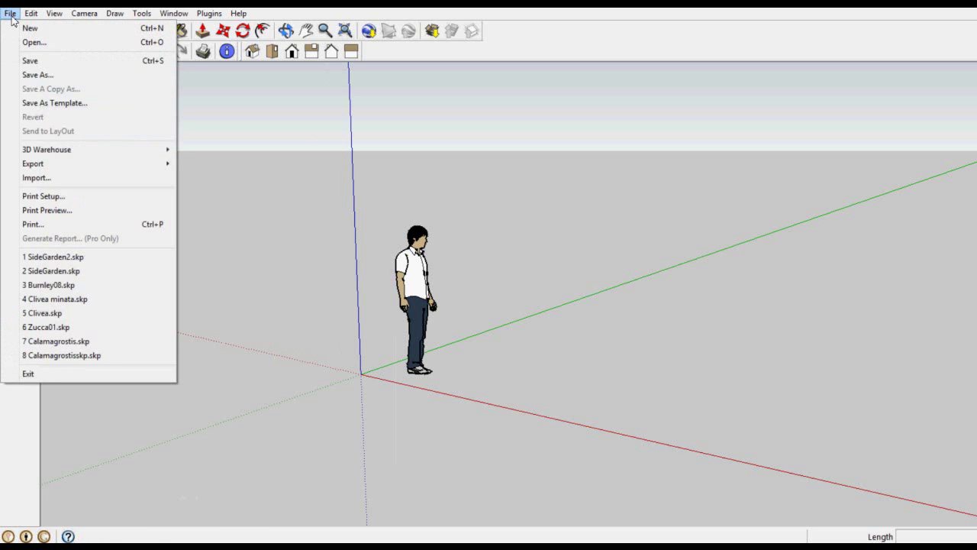
{"action": "left_click", "coordinate": [37, 178]}
{"action": "left_click", "coordinate": [375, 235]}
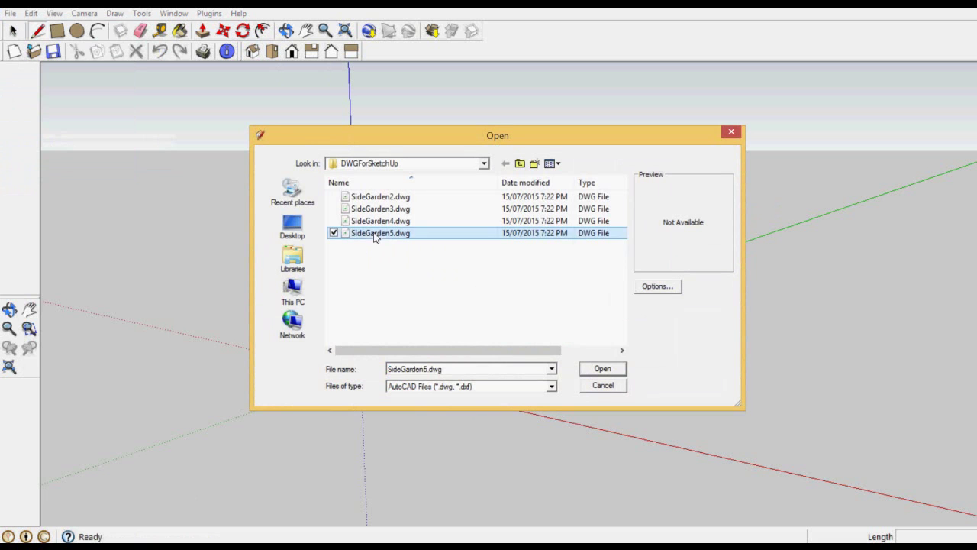
{"action": "left_click", "coordinate": [604, 372]}
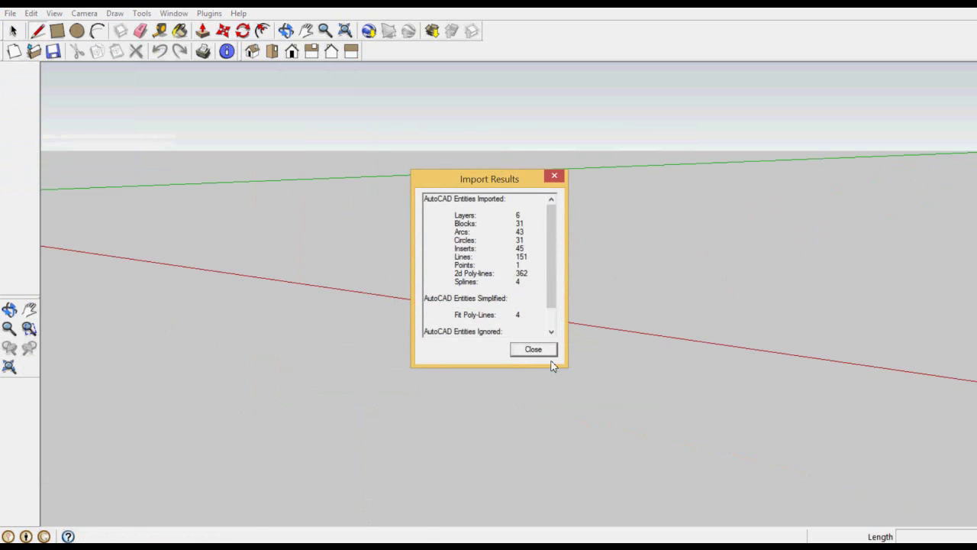
{"action": "left_click", "coordinate": [534, 350]}
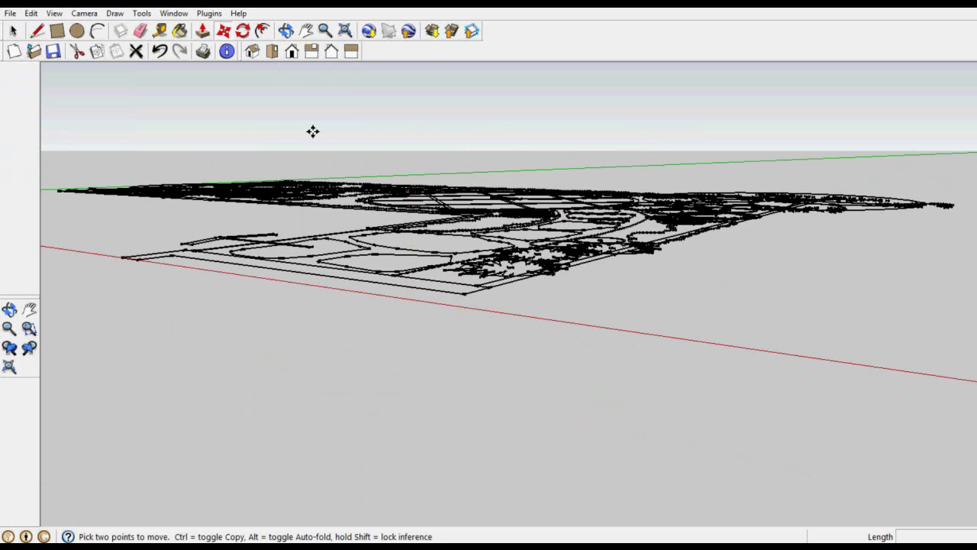
Step: In Top view, explode the imported plan group into loose edges and deselect it
{"action": "left_click", "coordinate": [271, 51]}
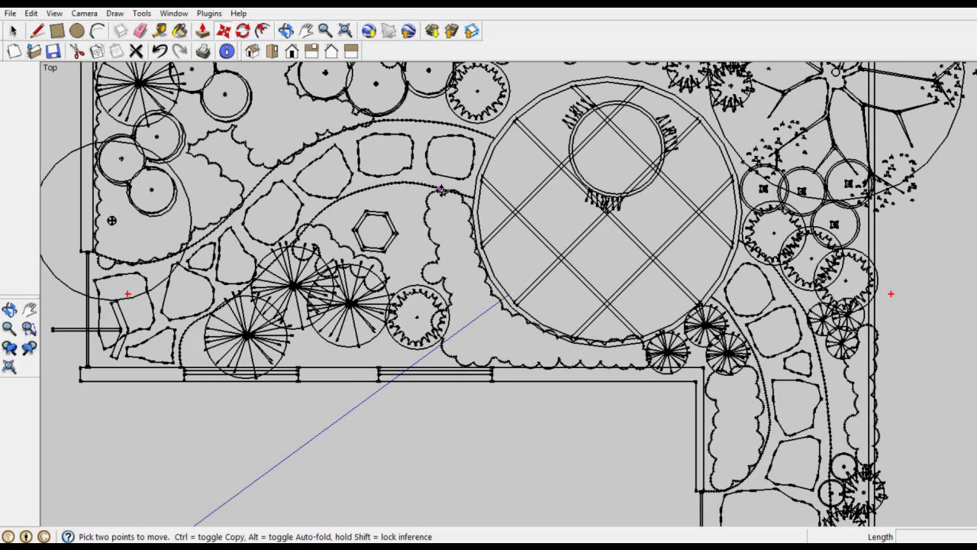
{"action": "scroll", "coordinate": [441, 190], "scroll_direction": "down", "scroll_amount": 2}
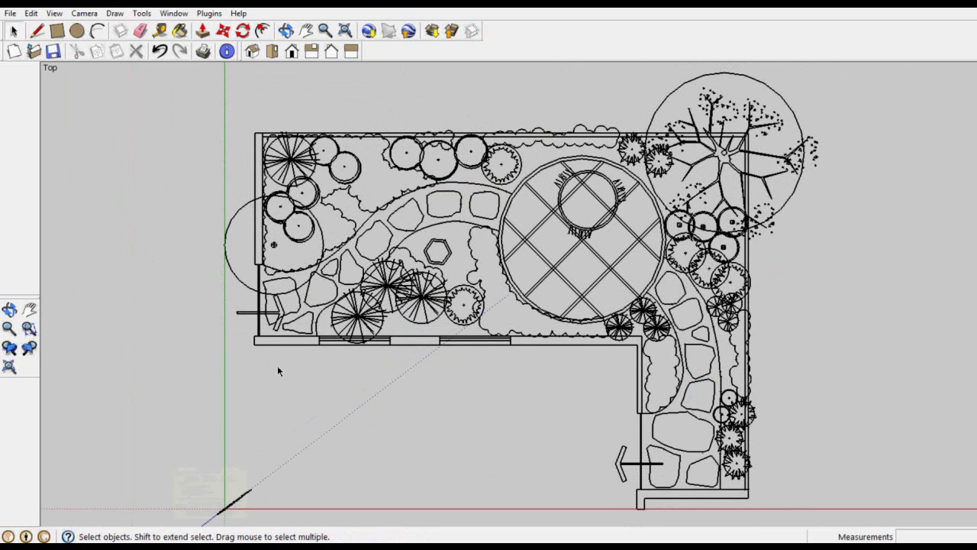
{"action": "left_click", "coordinate": [365, 317]}
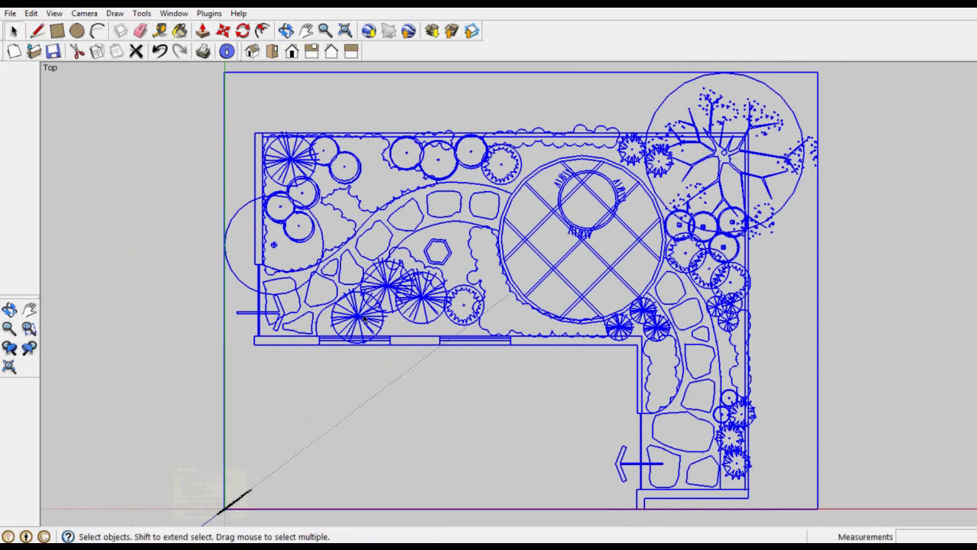
{"action": "right_click", "coordinate": [365, 318]}
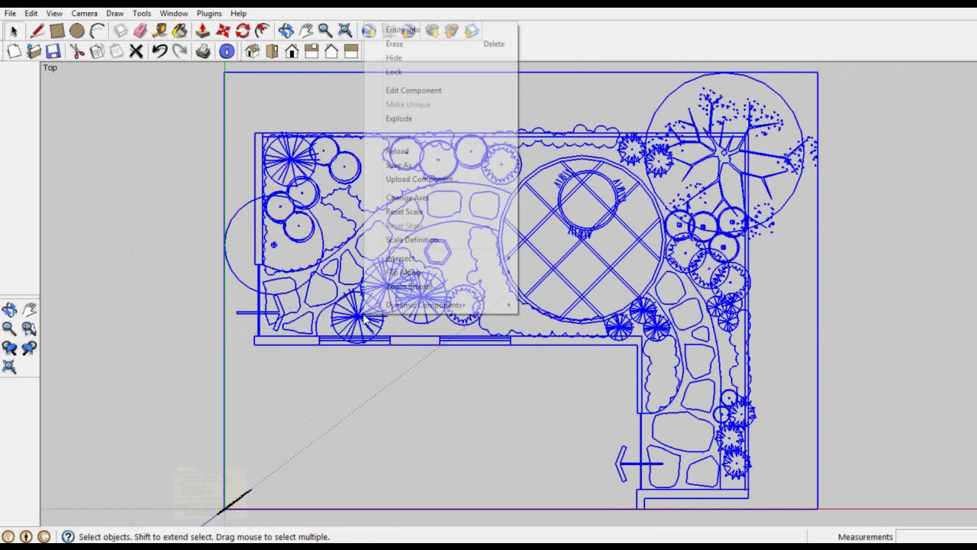
{"action": "left_click", "coordinate": [399, 118]}
{"action": "left_click", "coordinate": [136, 291]}
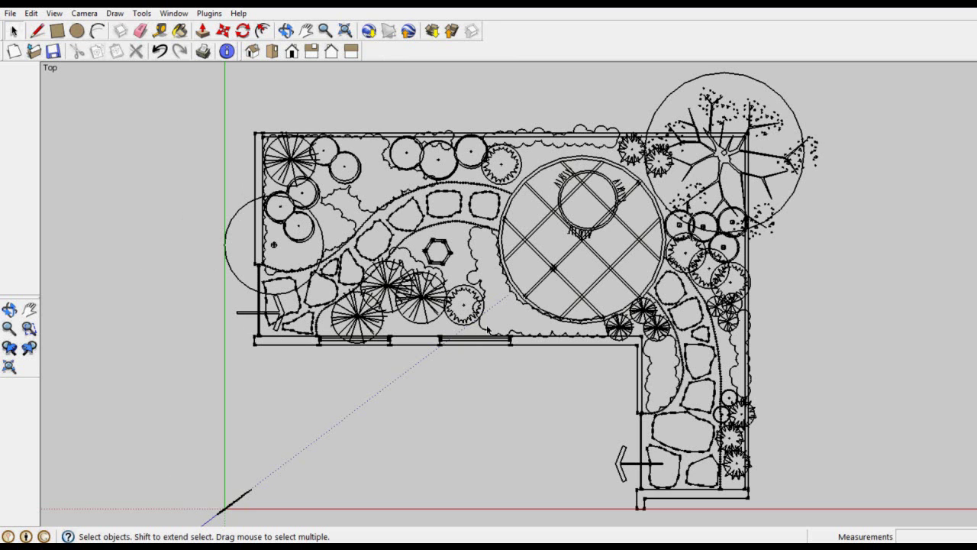
Step: Untick Visible for L-PLNT-CONSTRUCTION, L-PLNT-SHADOW and L-PLNT-SYMBOL in the Layers panel
{"action": "left_click", "coordinate": [174, 13]}
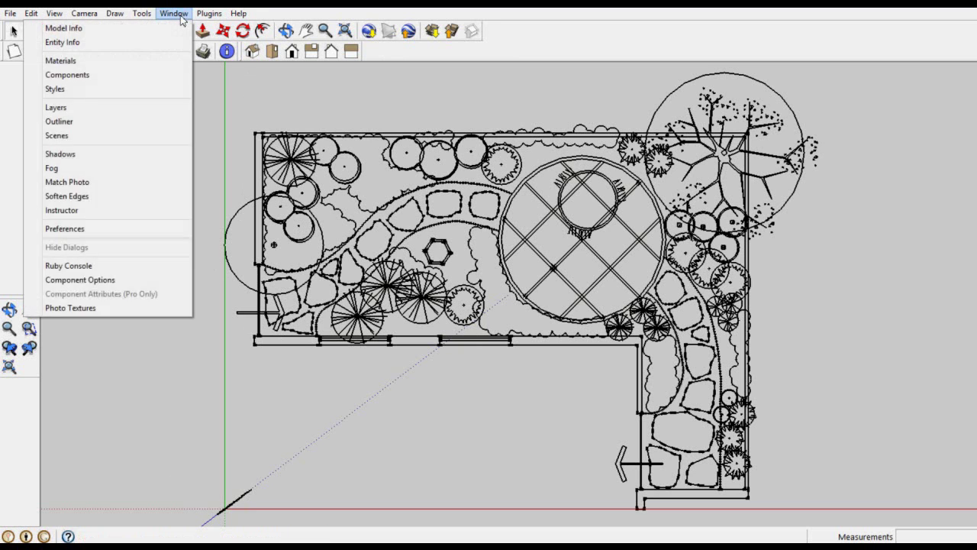
{"action": "left_click", "coordinate": [67, 110]}
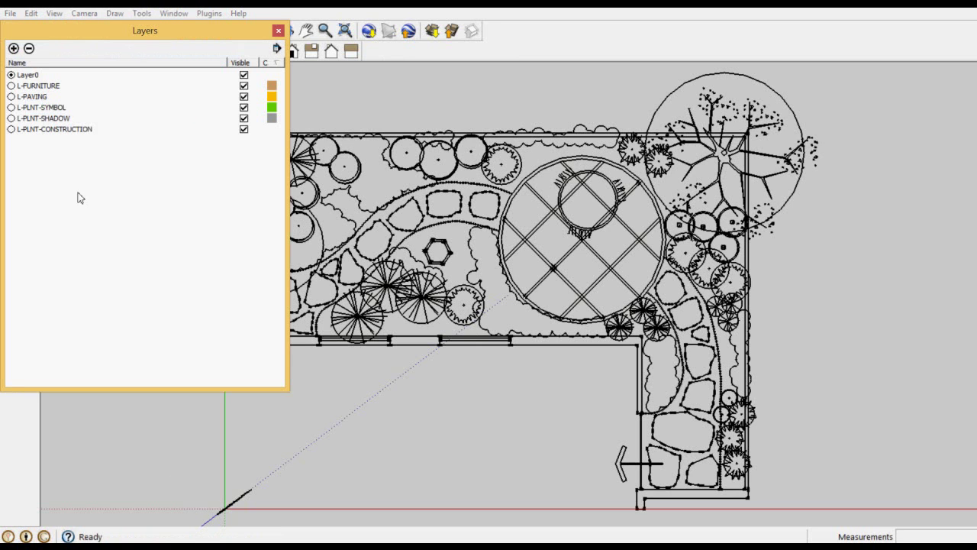
{"action": "left_click", "coordinate": [245, 130]}
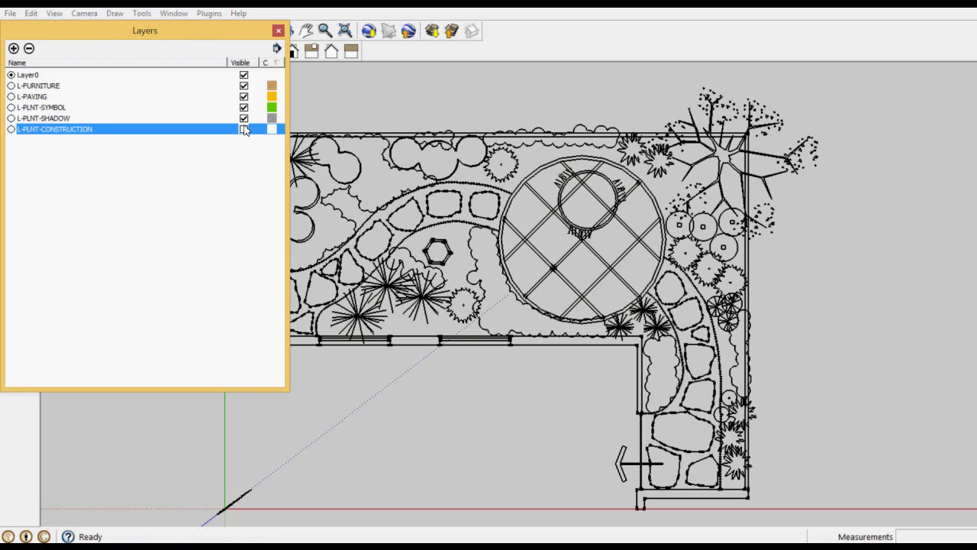
{"action": "left_click", "coordinate": [243, 119]}
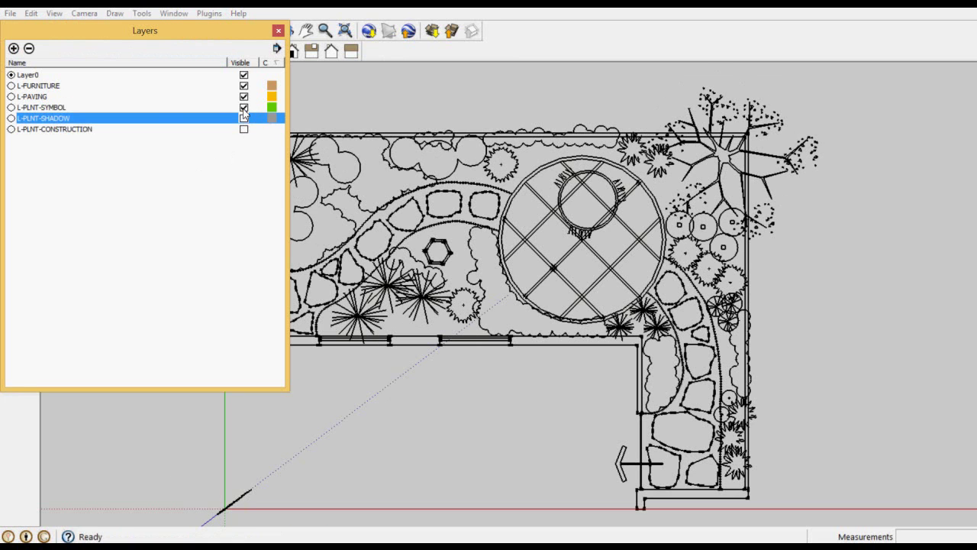
{"action": "left_click", "coordinate": [244, 107]}
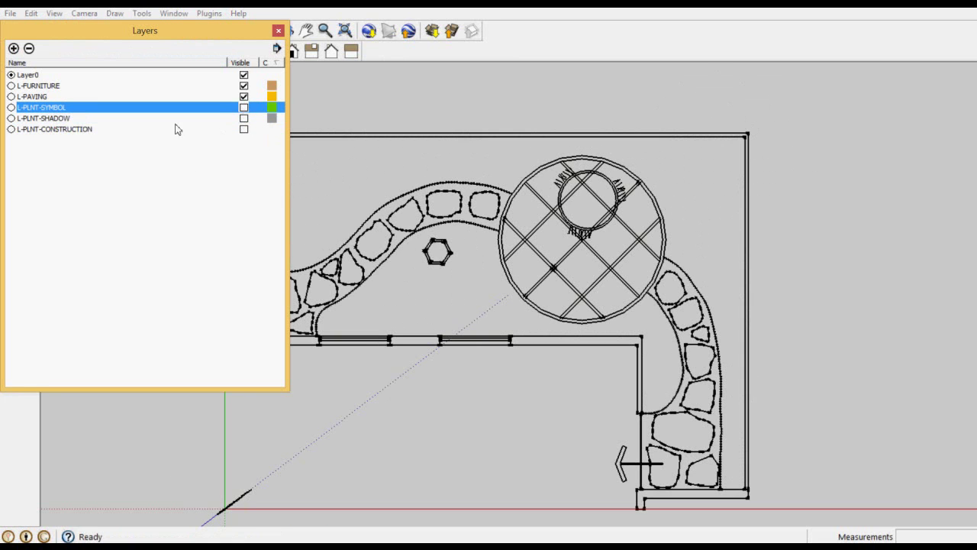
{"action": "left_click", "coordinate": [278, 31]}
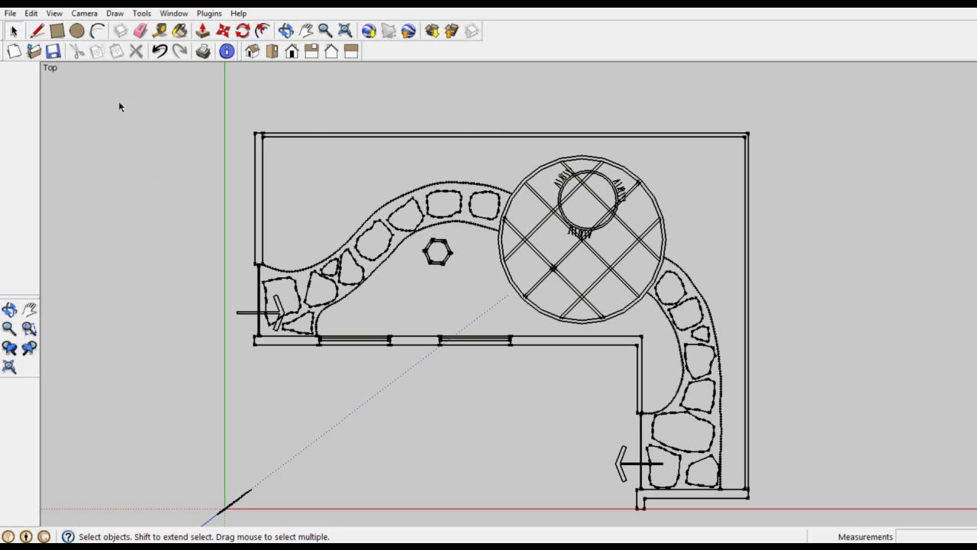
Step: Draw a rectangle face over the left wall from its top corner to the lower corner
{"action": "left_click", "coordinate": [57, 31]}
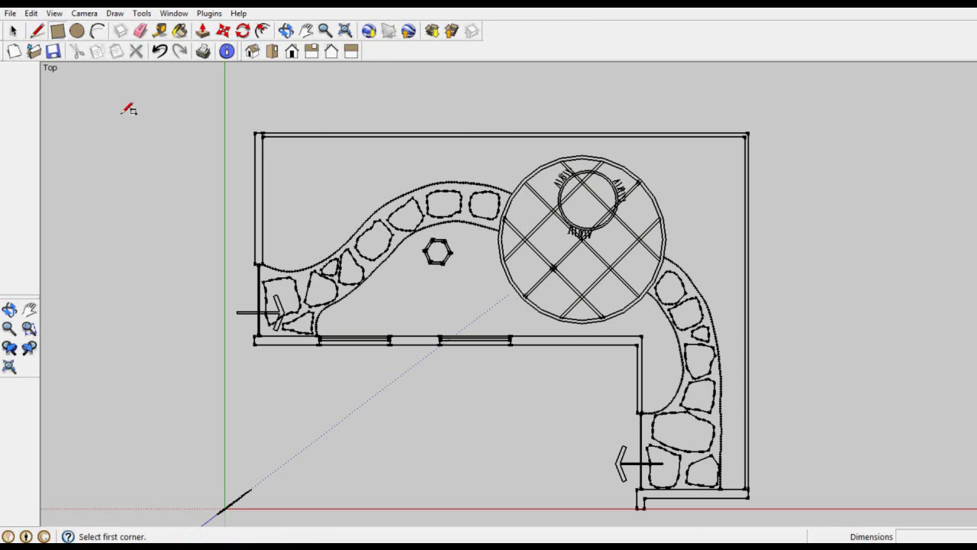
{"action": "scroll", "coordinate": [180, 119], "scroll_direction": "up", "scroll_amount": 1}
{"action": "scroll", "coordinate": [190, 125], "scroll_direction": "up", "scroll_amount": 1}
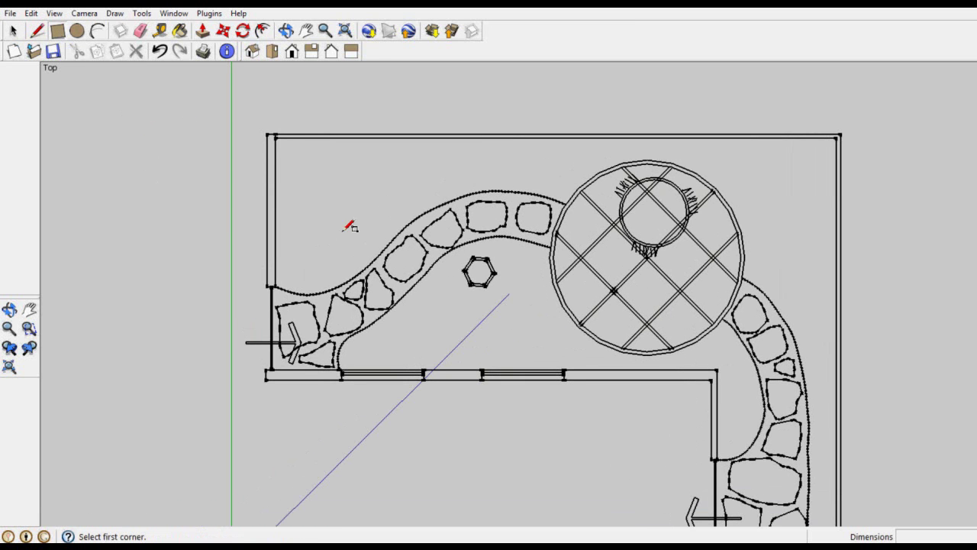
{"action": "left_click", "coordinate": [269, 136]}
{"action": "left_click", "coordinate": [275, 281]}
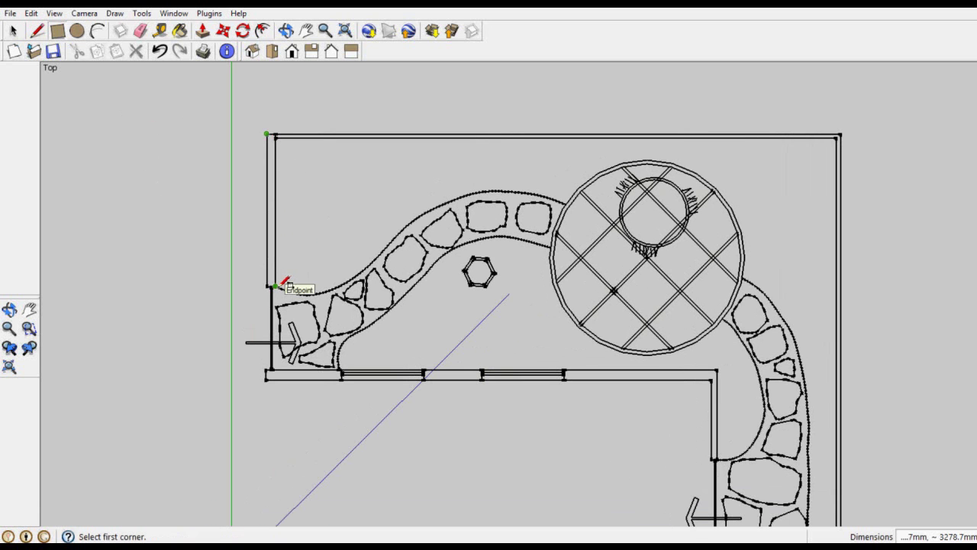
Step: Fill the three lower wall sections with rectangle faces
{"action": "left_click", "coordinate": [266, 376]}
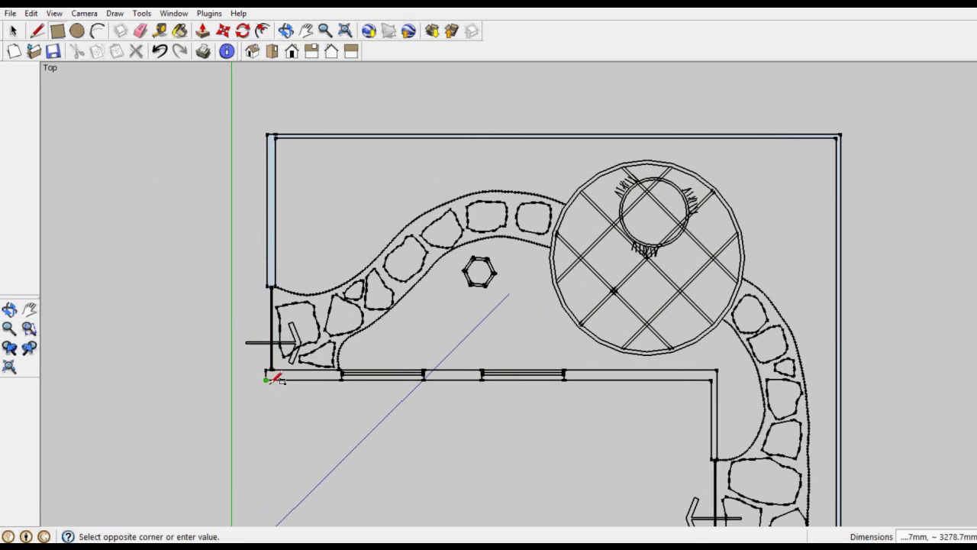
{"action": "scroll", "coordinate": [342, 376], "scroll_direction": "up", "scroll_amount": 2}
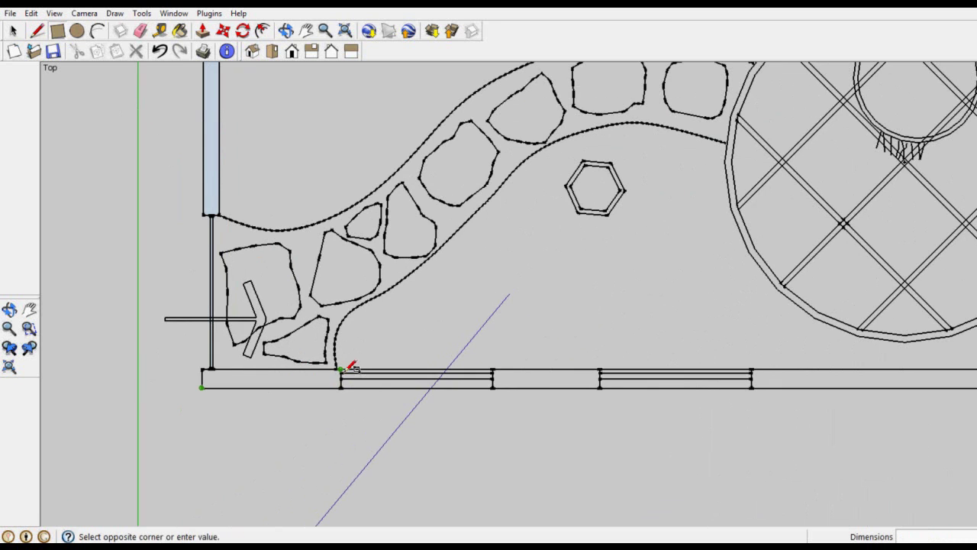
{"action": "left_click", "coordinate": [341, 370]}
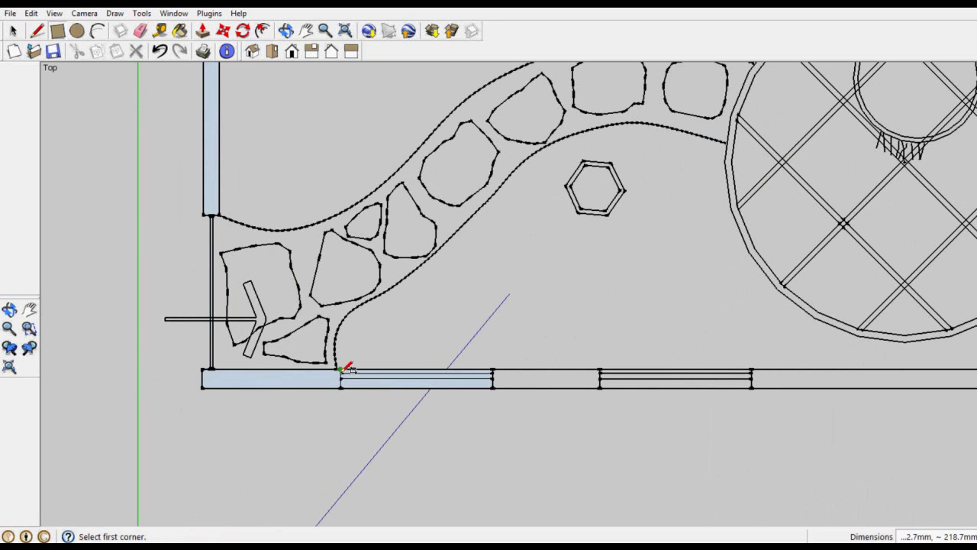
{"action": "left_click", "coordinate": [492, 387]}
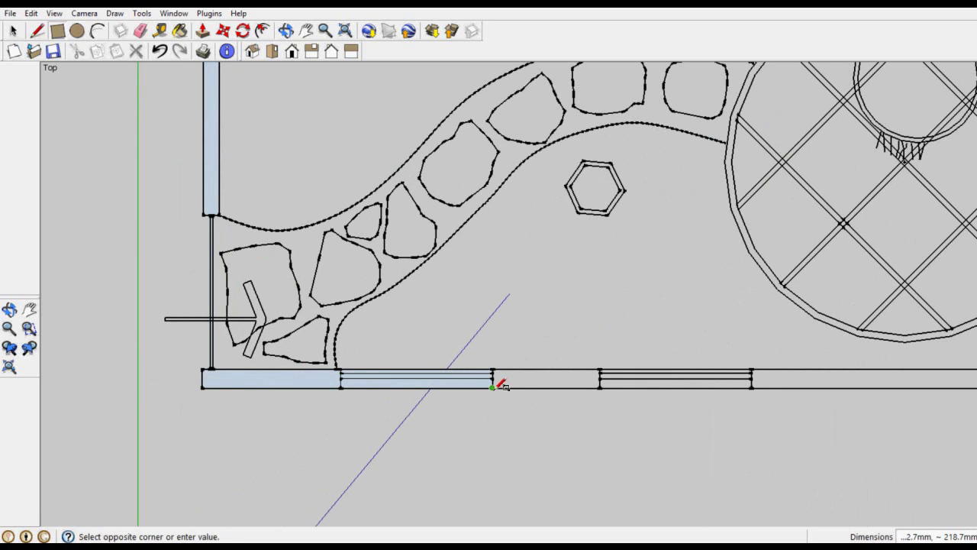
{"action": "left_click", "coordinate": [600, 369]}
{"action": "scroll", "coordinate": [768, 404], "scroll_direction": "down", "scroll_amount": 2}
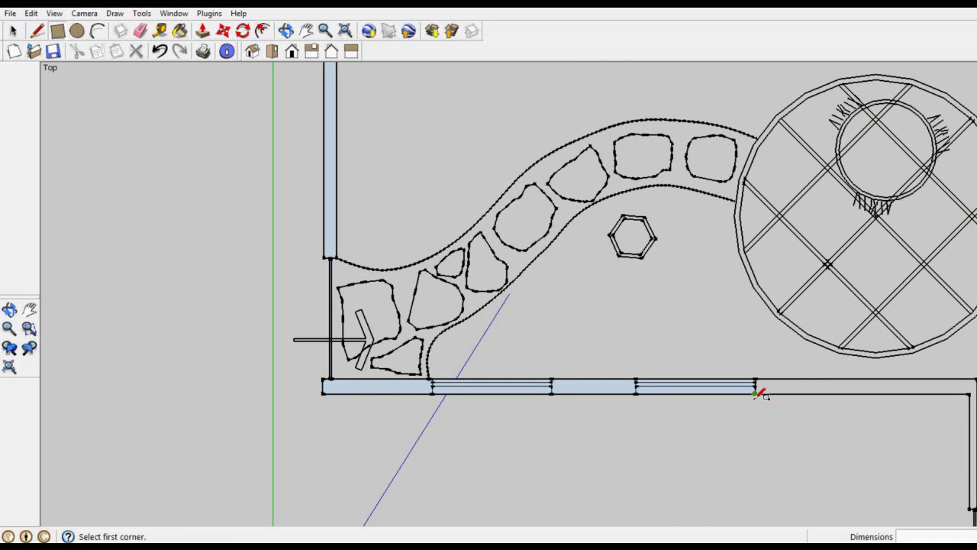
{"action": "left_click", "coordinate": [756, 394]}
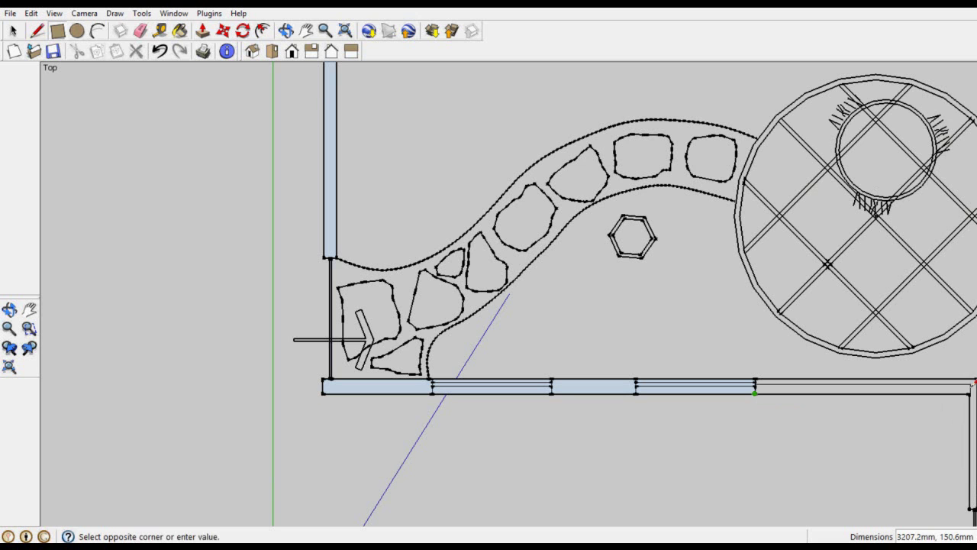
{"action": "left_click", "coordinate": [975, 379]}
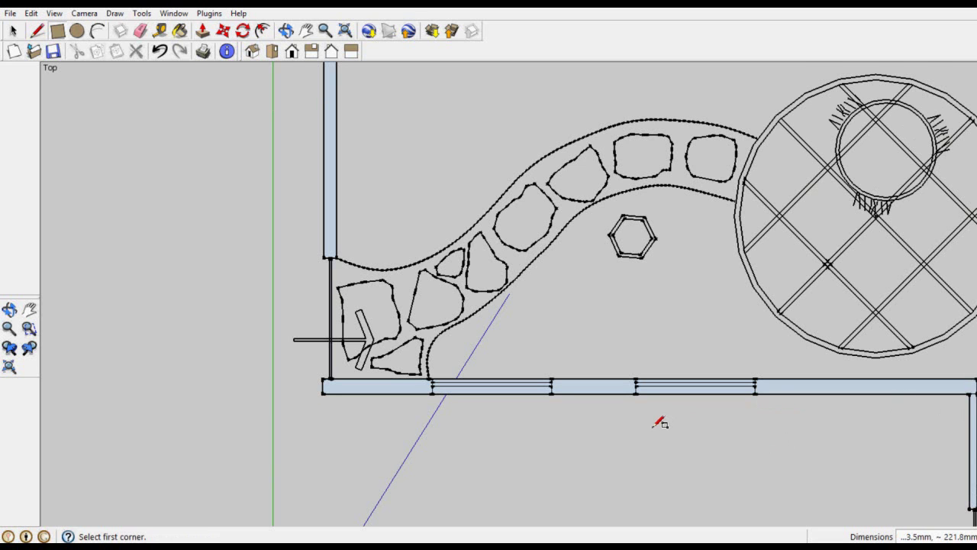
{"action": "scroll", "coordinate": [650, 421], "scroll_direction": "up", "scroll_amount": 2}
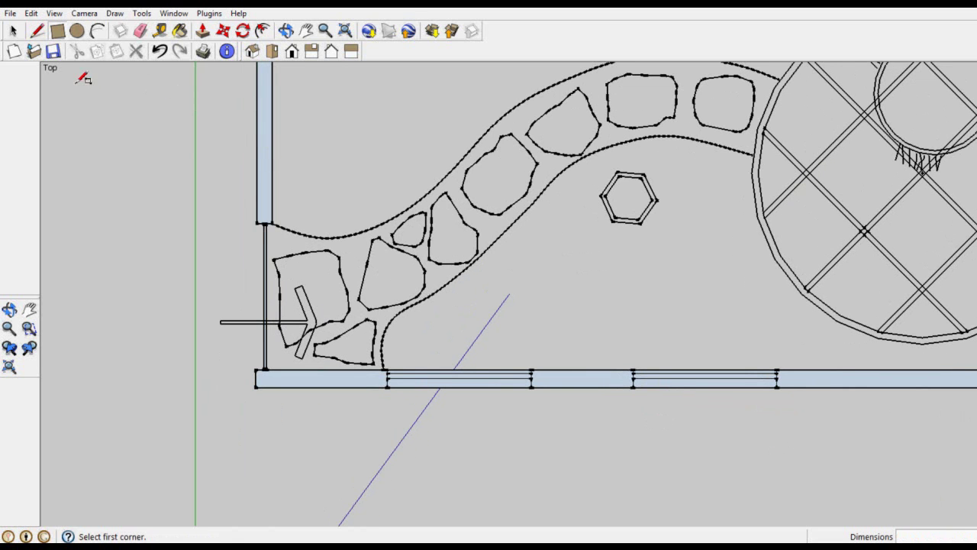
Step: Fill the two glazed wall sections with rectangle faces
{"action": "left_click", "coordinate": [13, 30]}
{"action": "scroll", "coordinate": [522, 395], "scroll_direction": "up", "scroll_amount": 2}
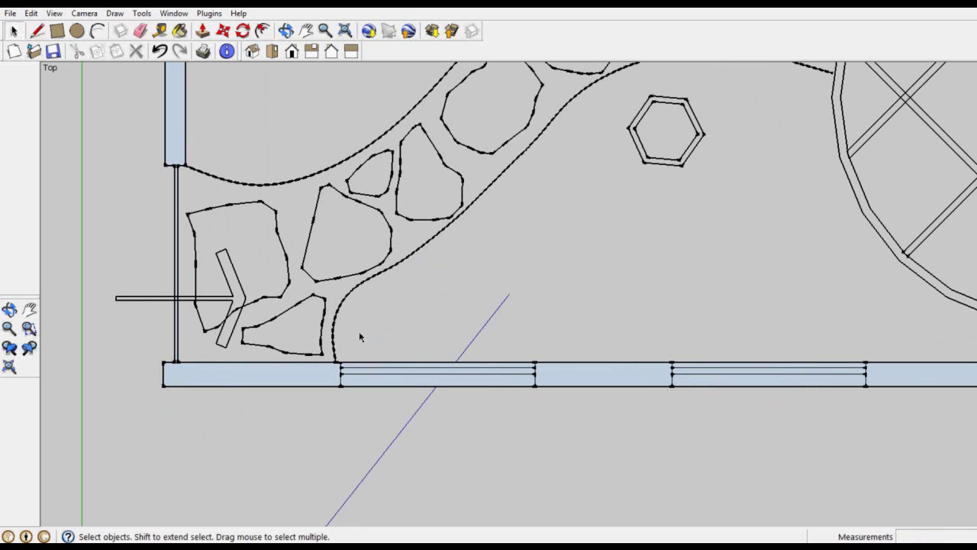
{"action": "left_click", "coordinate": [58, 30]}
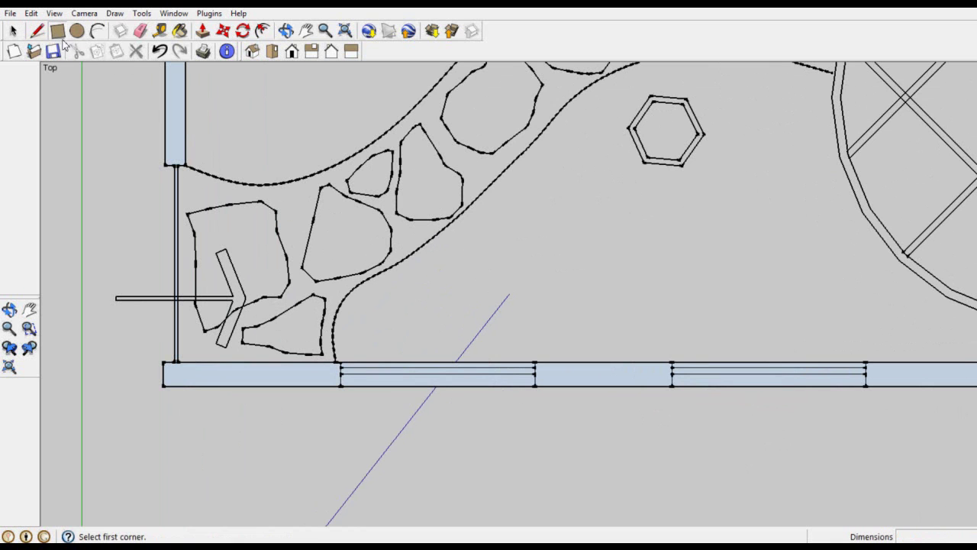
{"action": "left_click", "coordinate": [342, 374]}
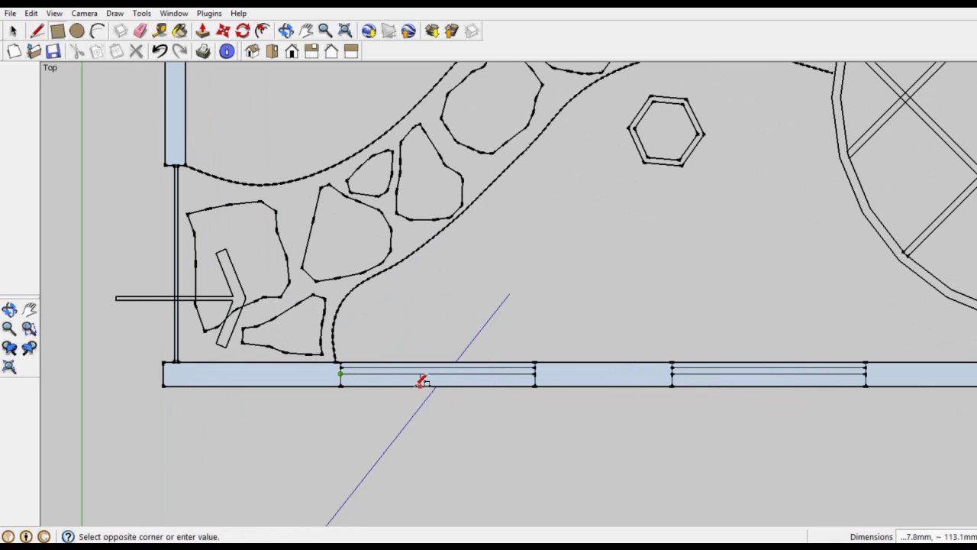
{"action": "left_click", "coordinate": [536, 368]}
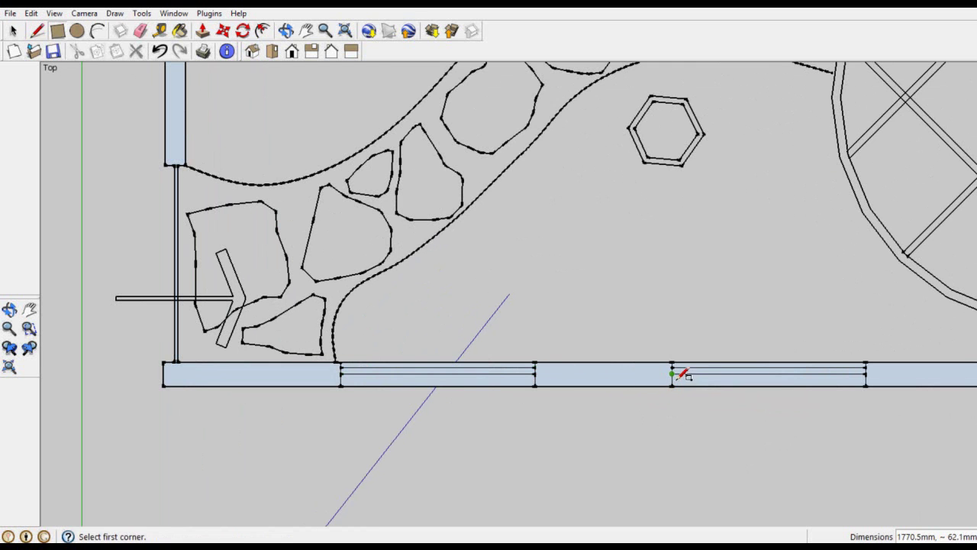
{"action": "left_click", "coordinate": [672, 373]}
{"action": "left_click", "coordinate": [867, 368]}
{"action": "scroll", "coordinate": [831, 370], "scroll_direction": "down", "scroll_amount": 1}
{"action": "scroll", "coordinate": [831, 374], "scroll_direction": "down", "scroll_amount": 2}
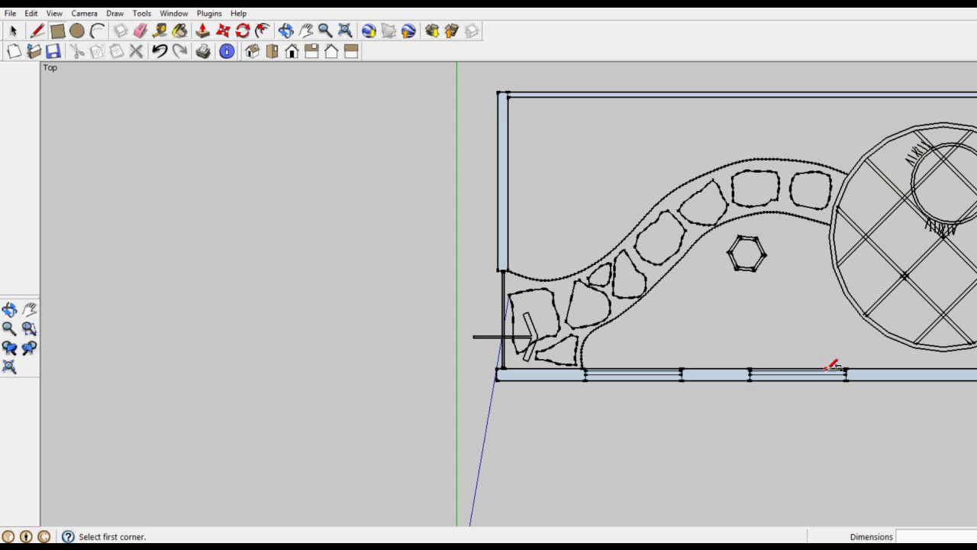
{"action": "left_click", "coordinate": [14, 32]}
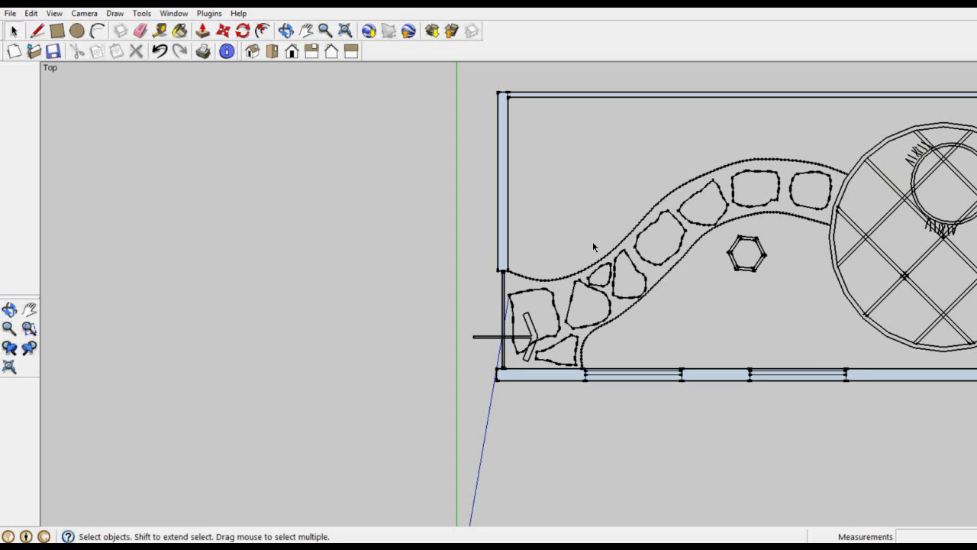
Step: Add a small rectangle face closing the bottom-right wall stub
{"action": "left_click", "coordinate": [345, 30]}
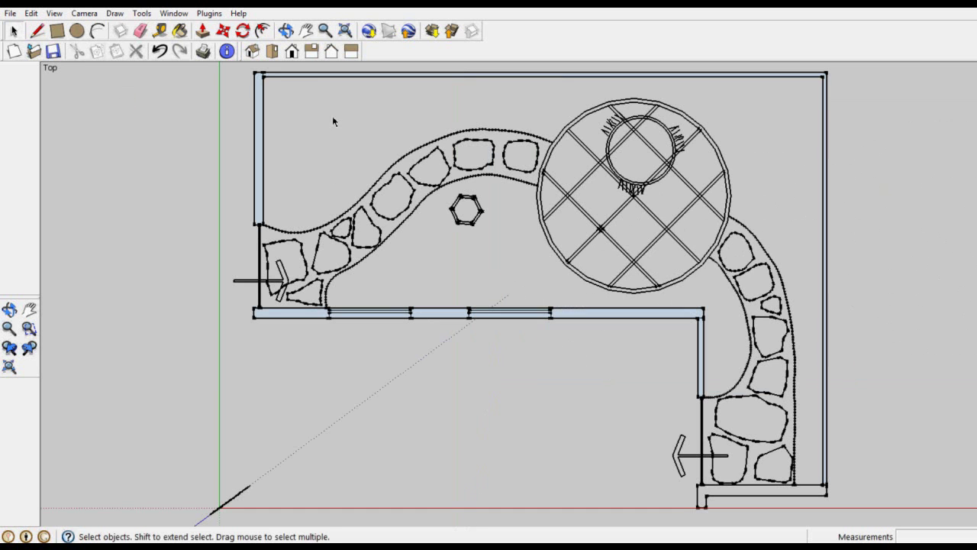
{"action": "scroll", "coordinate": [692, 474], "scroll_direction": "up", "scroll_amount": 2}
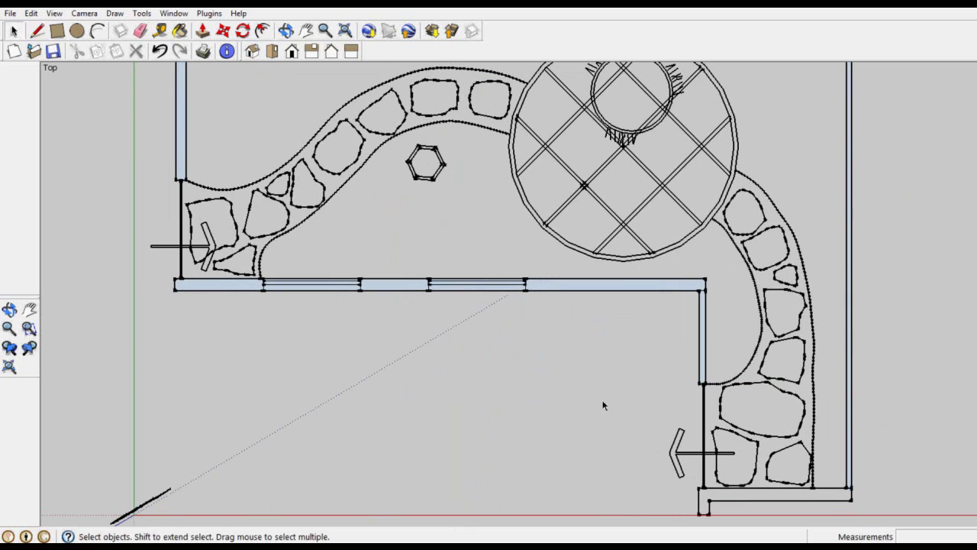
{"action": "left_click", "coordinate": [56, 31]}
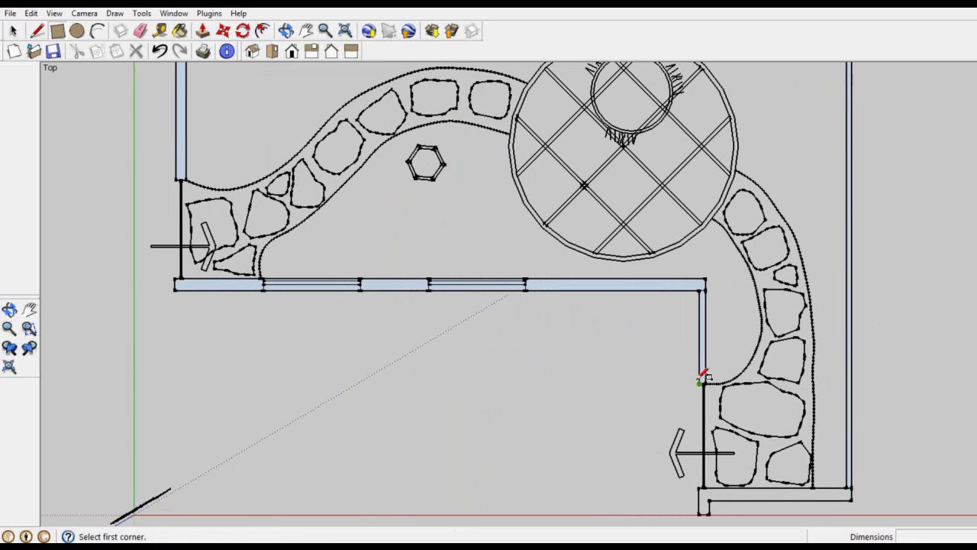
{"action": "left_click", "coordinate": [701, 514]}
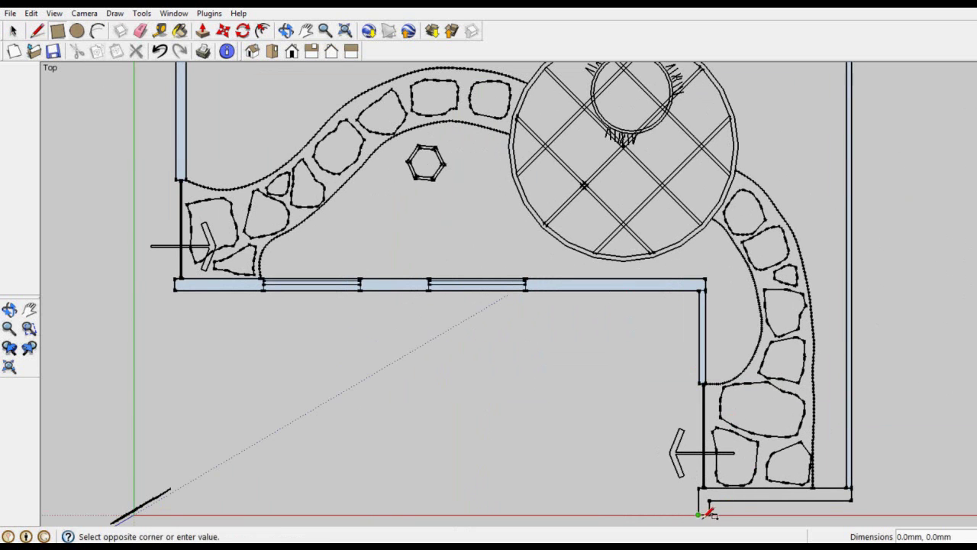
{"action": "scroll", "coordinate": [722, 487], "scroll_direction": "up", "scroll_amount": 5}
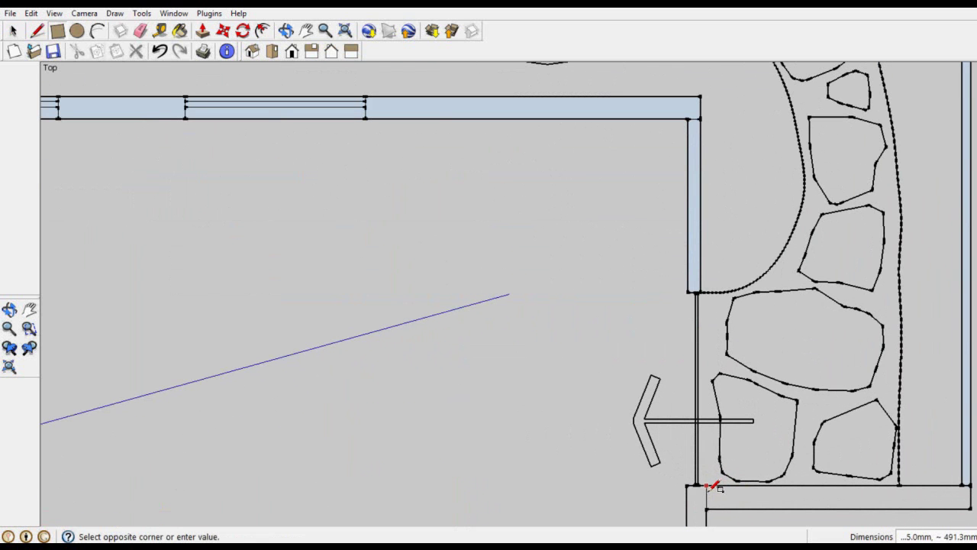
{"action": "left_click", "coordinate": [719, 487]}
{"action": "scroll", "coordinate": [721, 489], "scroll_direction": "down", "scroll_amount": 2}
{"action": "scroll", "coordinate": [721, 493], "scroll_direction": "down", "scroll_amount": 4}
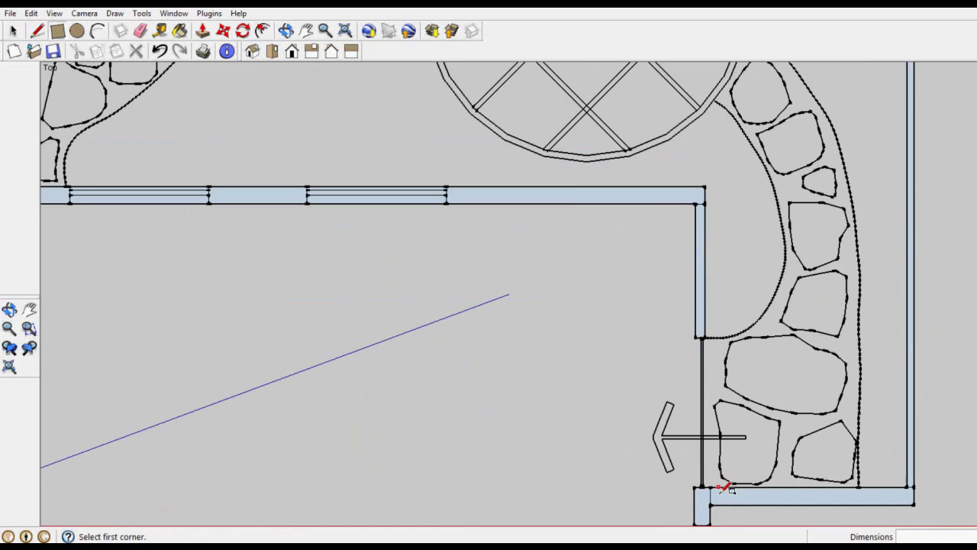
{"action": "scroll", "coordinate": [658, 444], "scroll_direction": "down", "scroll_amount": 1}
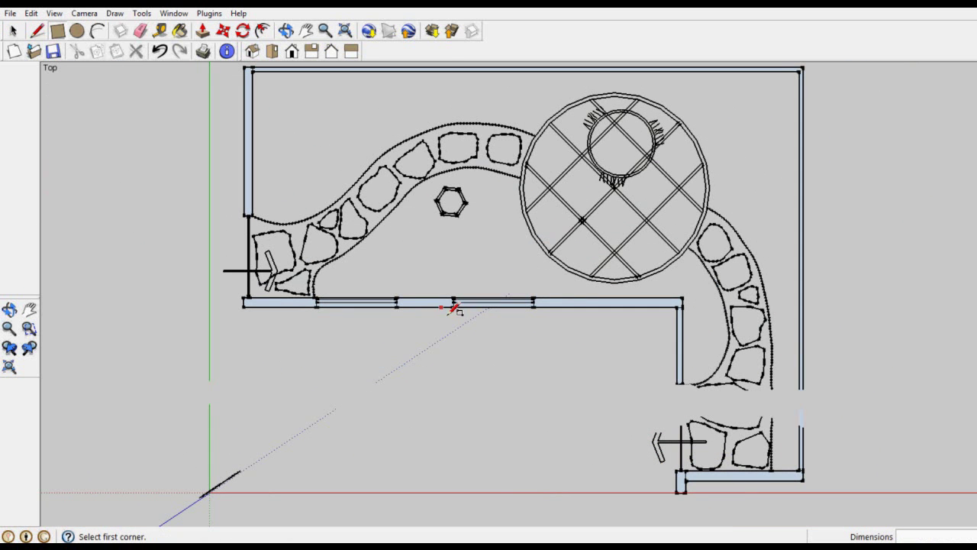
{"action": "left_click", "coordinate": [285, 30]}
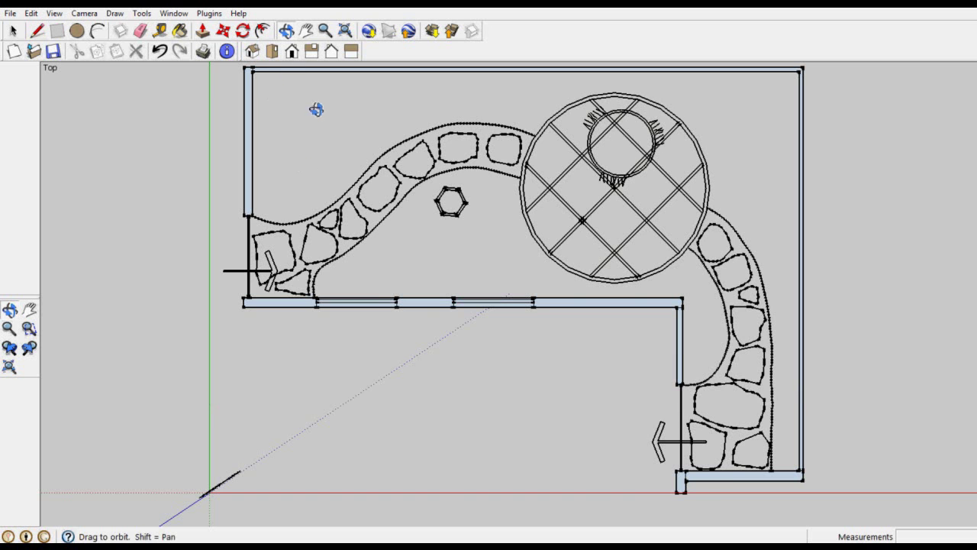
Step: Switch to Iso view and select edges of the flagstone outlines along the curved path
{"action": "left_click", "coordinate": [252, 51]}
{"action": "scroll", "coordinate": [594, 383], "scroll_direction": "up", "scroll_amount": 2}
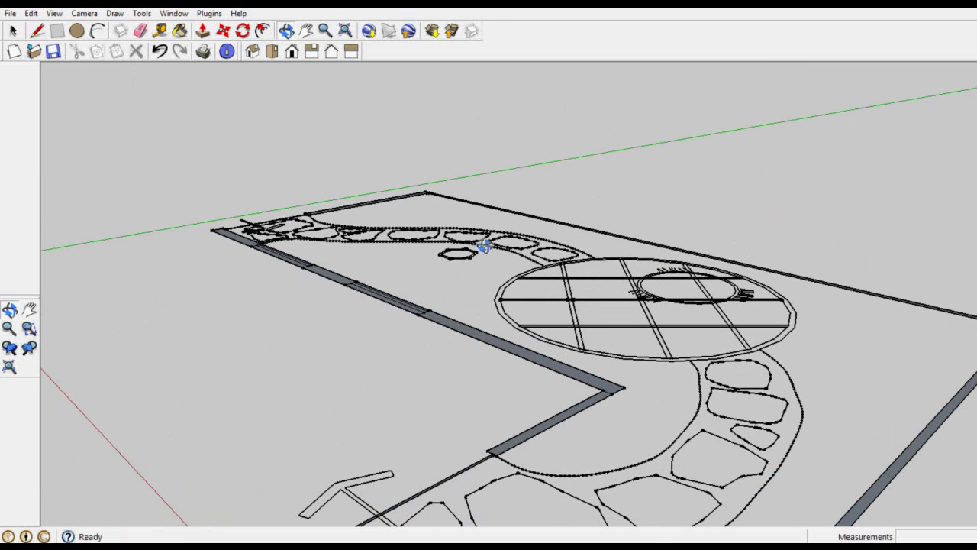
{"action": "scroll", "coordinate": [489, 252], "scroll_direction": "up", "scroll_amount": 4}
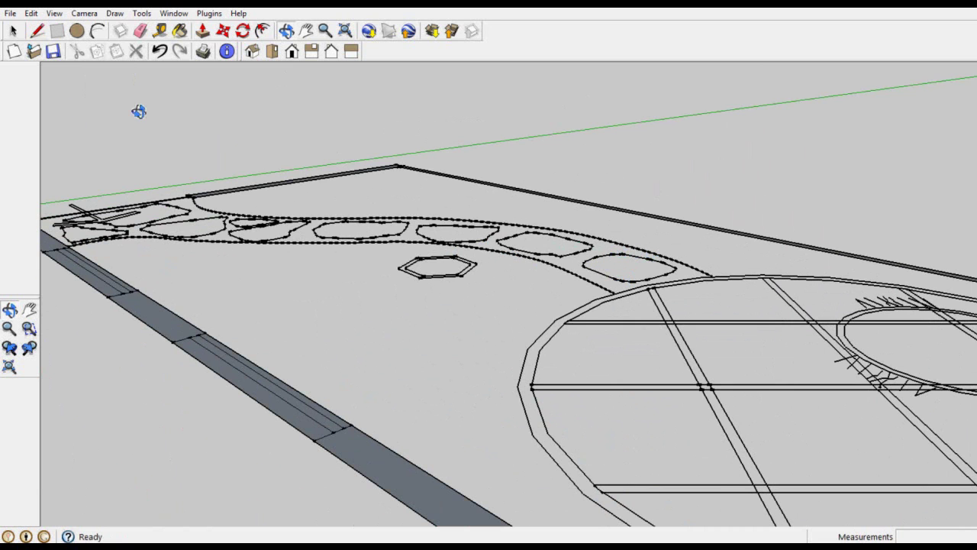
{"action": "left_click", "coordinate": [13, 32]}
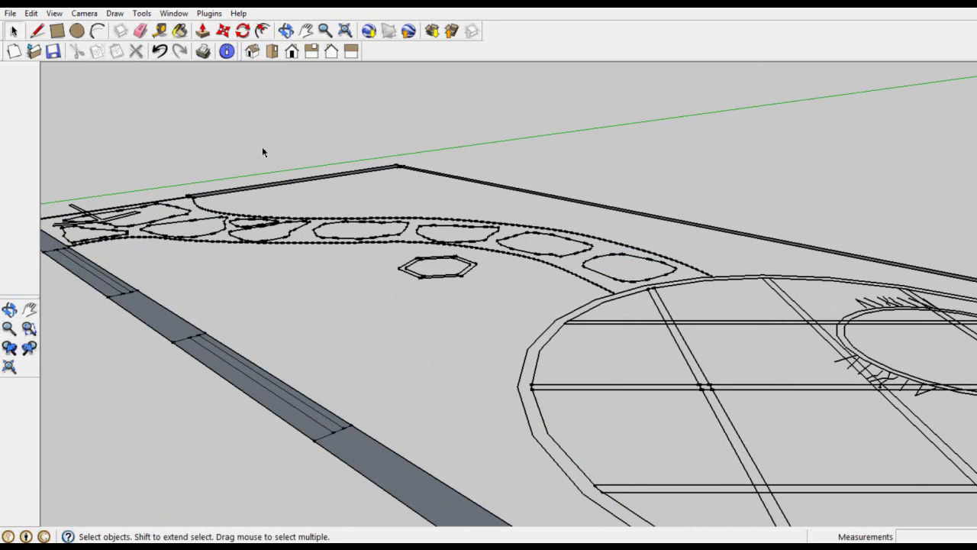
{"action": "left_click", "coordinate": [587, 265]}
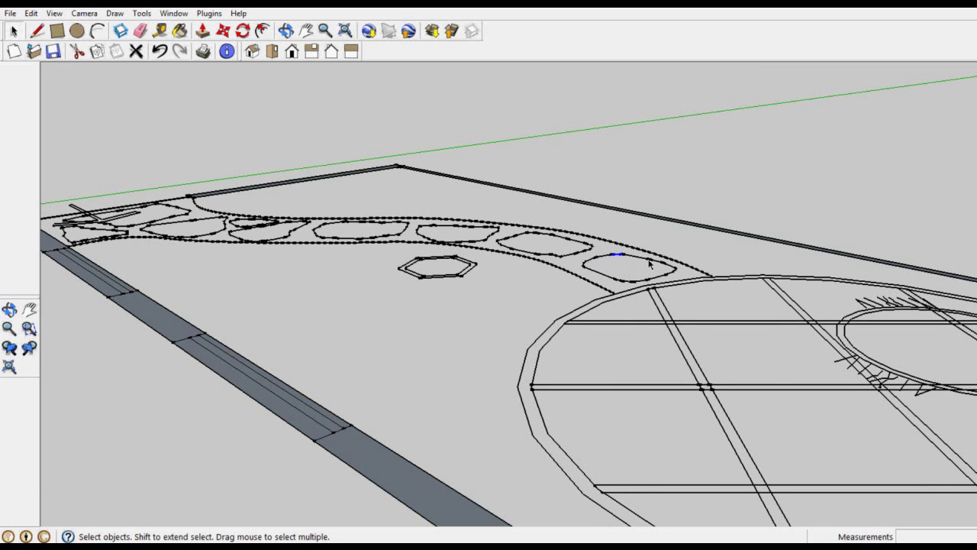
{"action": "scroll", "coordinate": [644, 258], "scroll_direction": "up", "scroll_amount": 3}
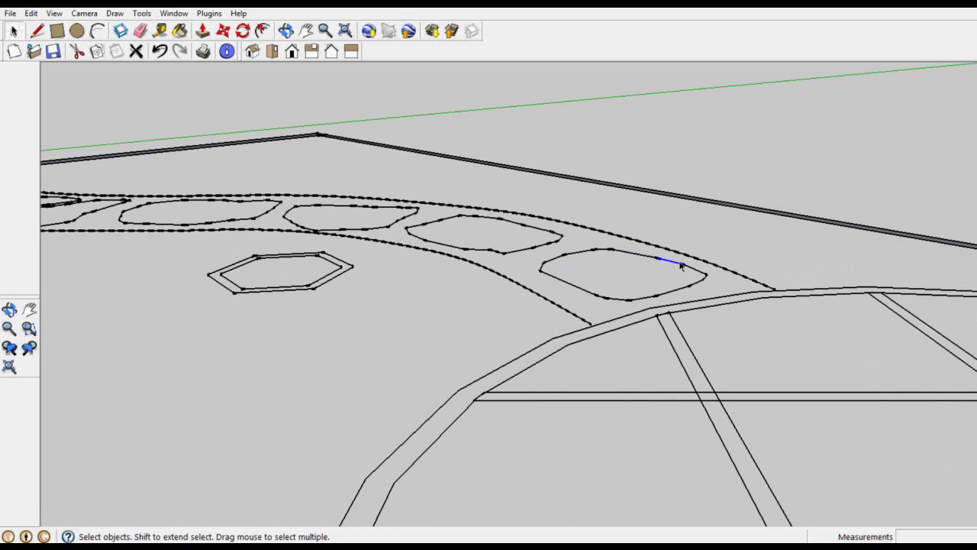
{"action": "left_click", "coordinate": [533, 263]}
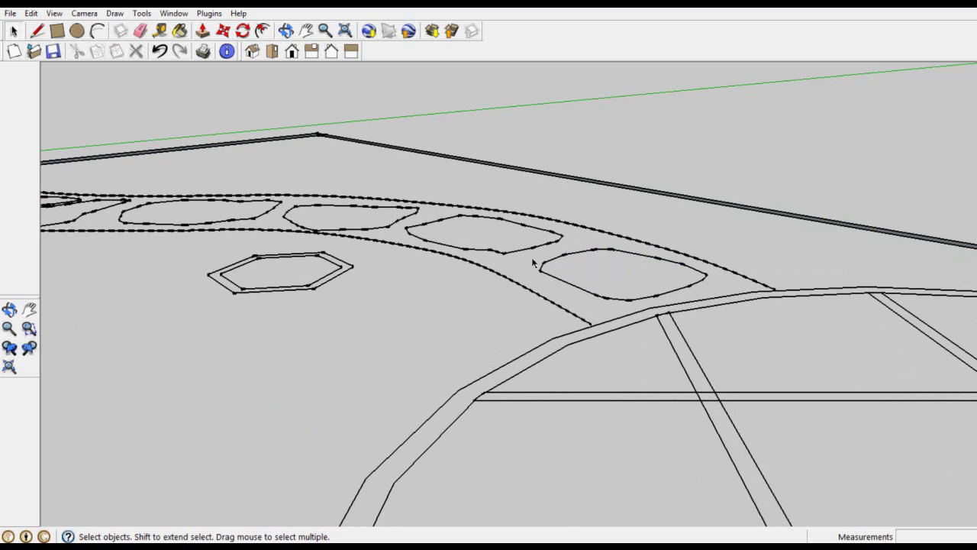
{"action": "left_click", "coordinate": [457, 220]}
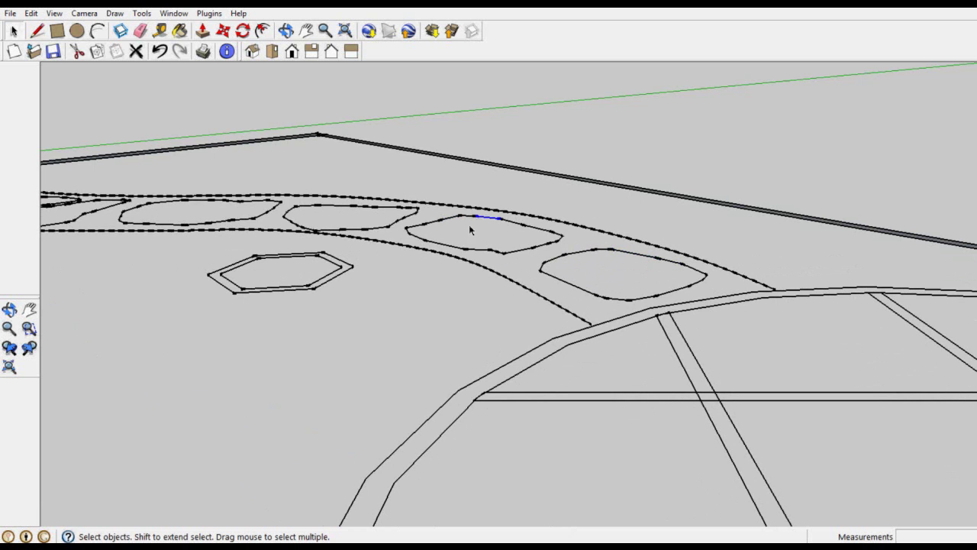
Step: Draw short closing lines across three stepping-stone outlines so they fill as faces
{"action": "left_click", "coordinate": [37, 30]}
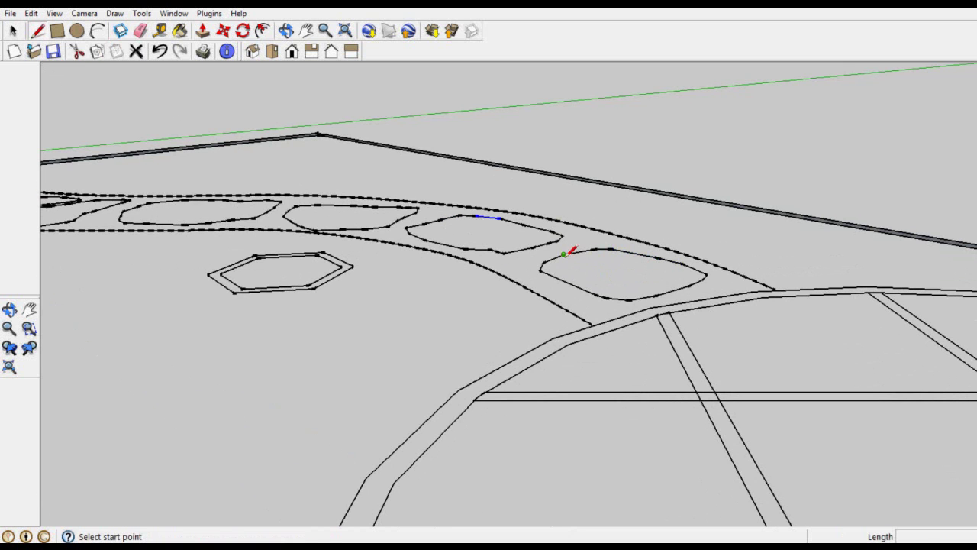
{"action": "left_click", "coordinate": [582, 249]}
{"action": "left_click", "coordinate": [600, 247]}
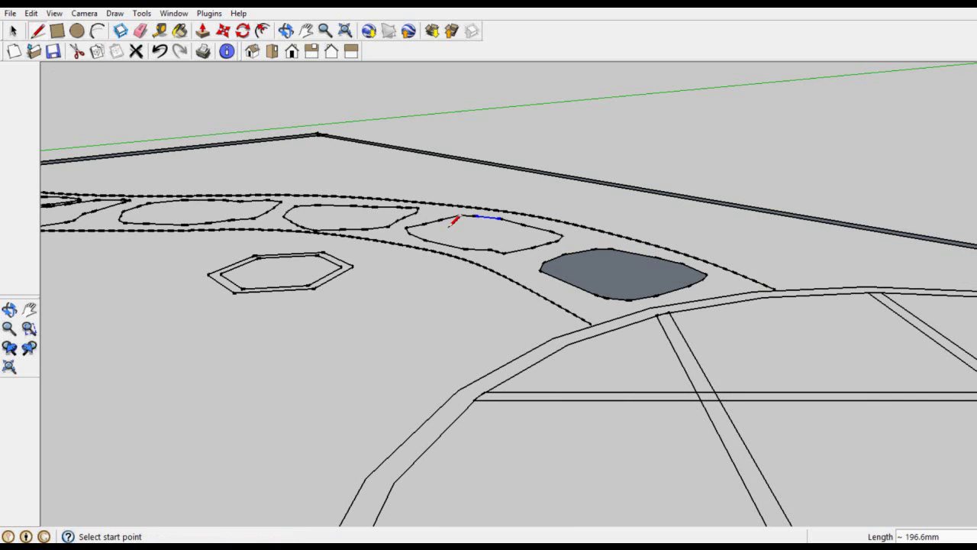
{"action": "left_click", "coordinate": [424, 223]}
{"action": "left_click", "coordinate": [463, 218]}
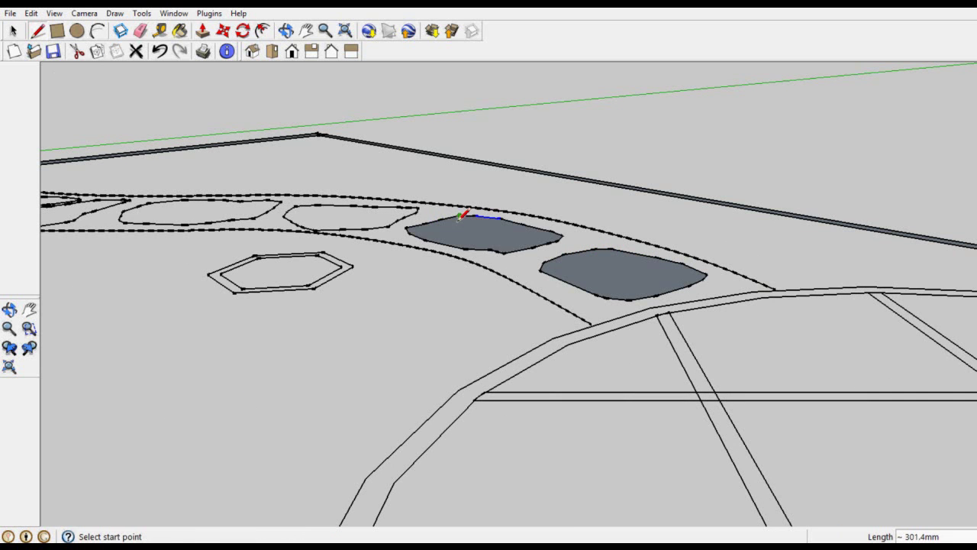
{"action": "left_click", "coordinate": [304, 205]}
{"action": "left_click", "coordinate": [321, 202]}
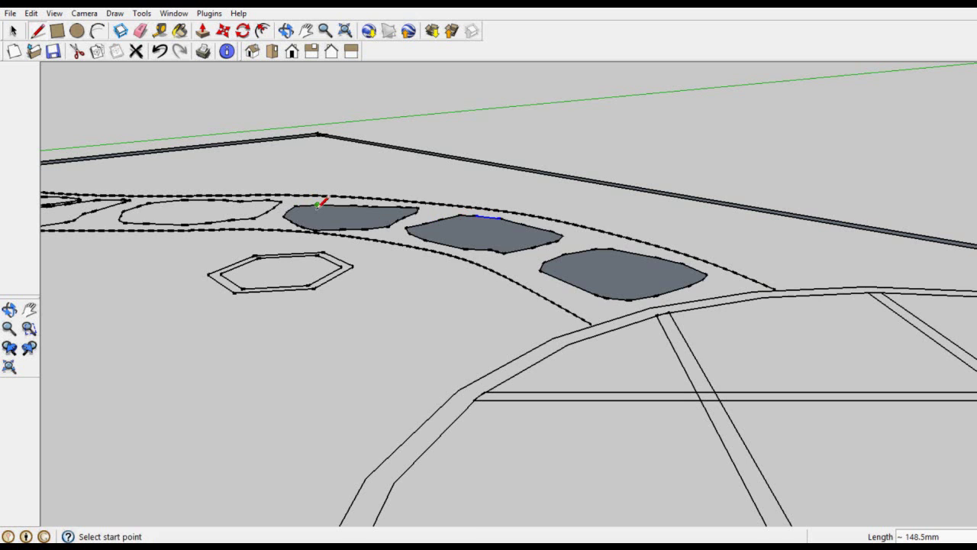
{"action": "scroll", "coordinate": [355, 214], "scroll_direction": "down", "scroll_amount": 2}
{"action": "scroll", "coordinate": [355, 214], "scroll_direction": "down", "scroll_amount": 2}
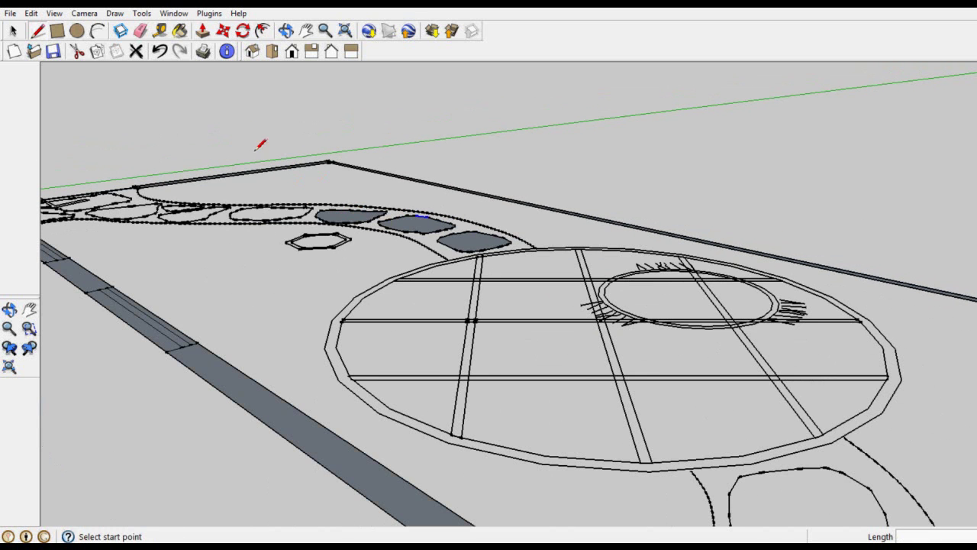
{"action": "left_click", "coordinate": [13, 30]}
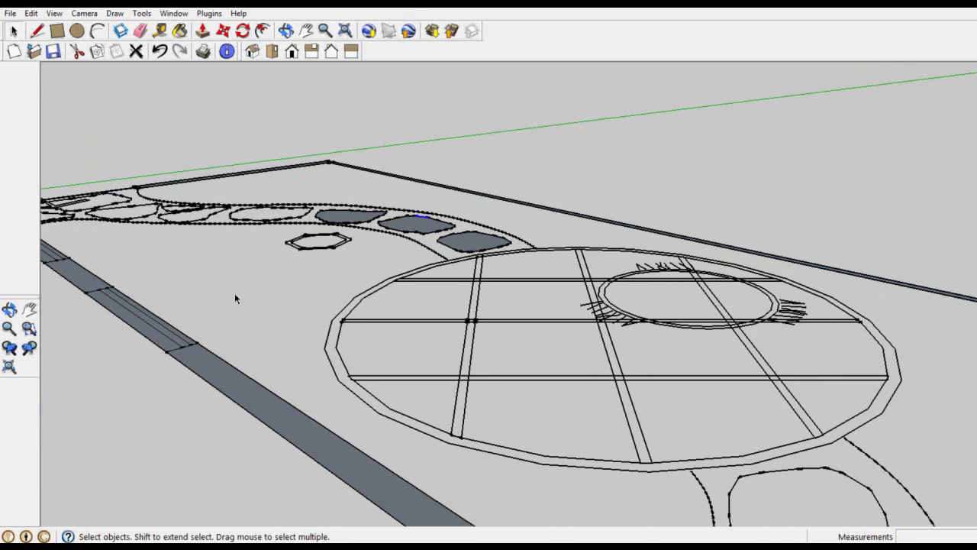
Step: Orbit the model to view the filled stepping stones from a new angle
{"action": "scroll", "coordinate": [343, 290], "scroll_direction": "down", "scroll_amount": 2}
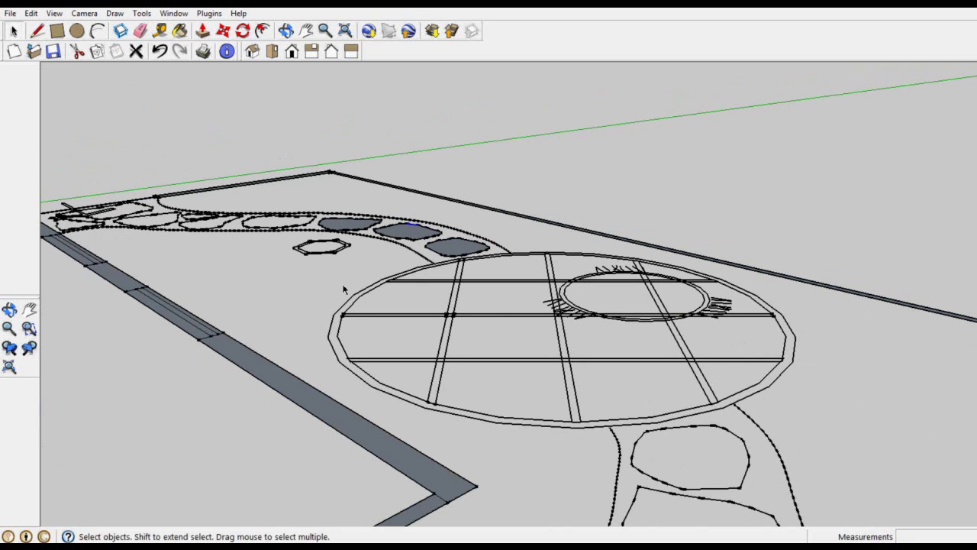
{"action": "left_click", "coordinate": [285, 31]}
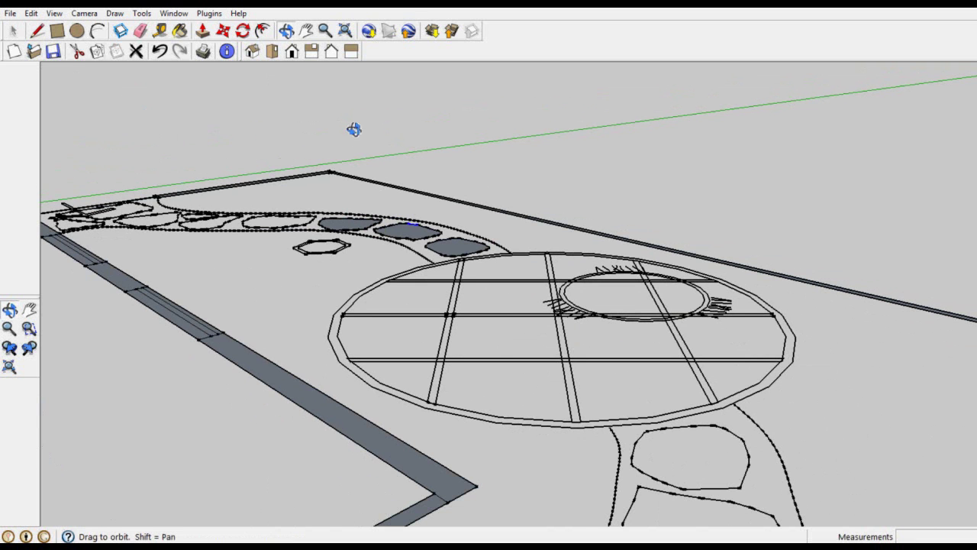
{"action": "left_click_drag", "start_coordinate": [504, 340], "coordinate": [290, 359]}
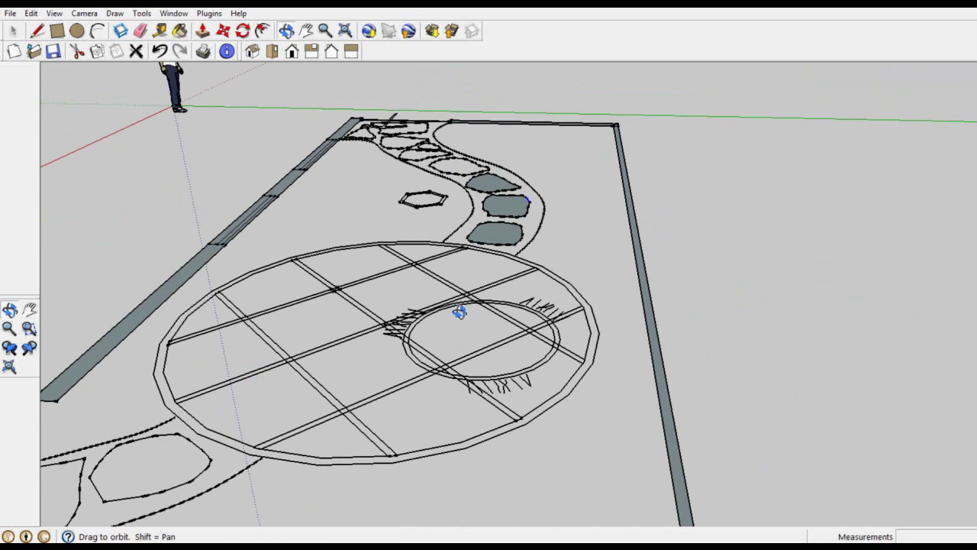
{"action": "left_click_drag", "start_coordinate": [485, 277], "coordinate": [360, 265]}
{"action": "scroll", "coordinate": [364, 220], "scroll_direction": "up", "scroll_amount": 4}
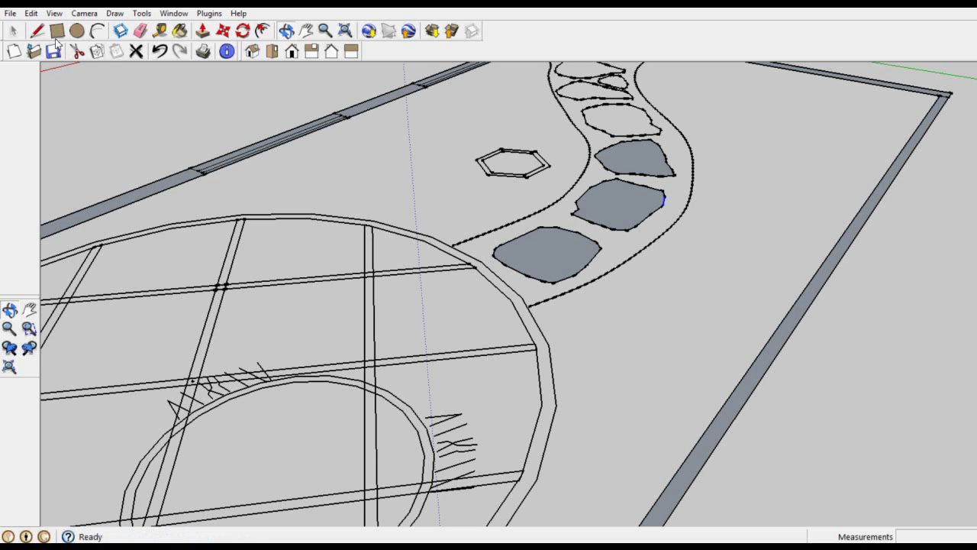
Step: Push/pull the boundary strip up into a 2100 mm tall wall
{"action": "left_click", "coordinate": [203, 31]}
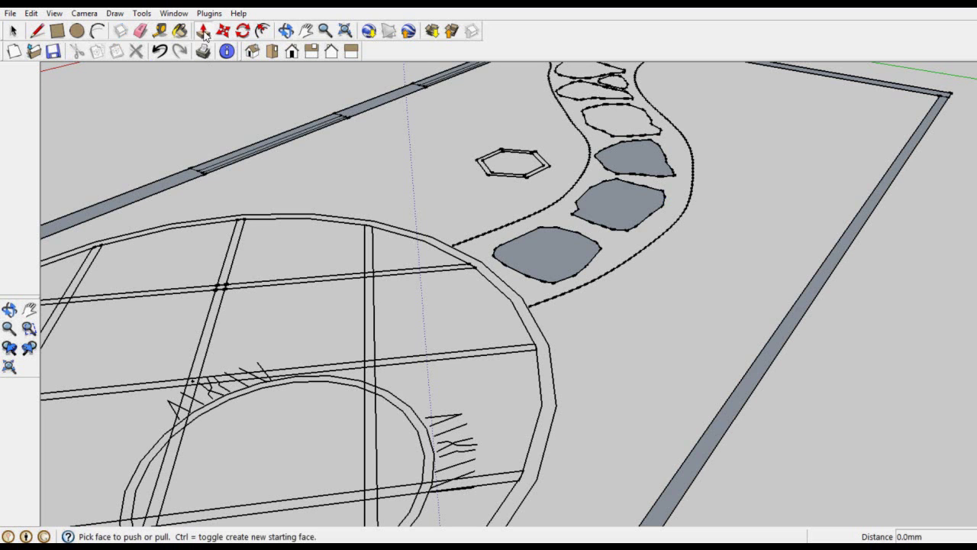
{"action": "left_click_drag", "start_coordinate": [165, 190], "coordinate": [159, 101]}
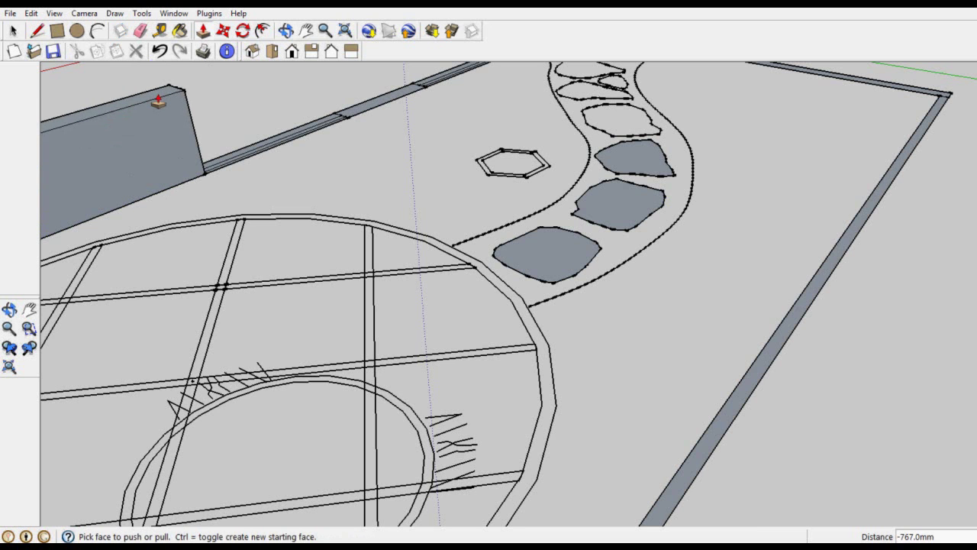
{"action": "type", "text": "2100"}
{"action": "key", "text": "Return"}
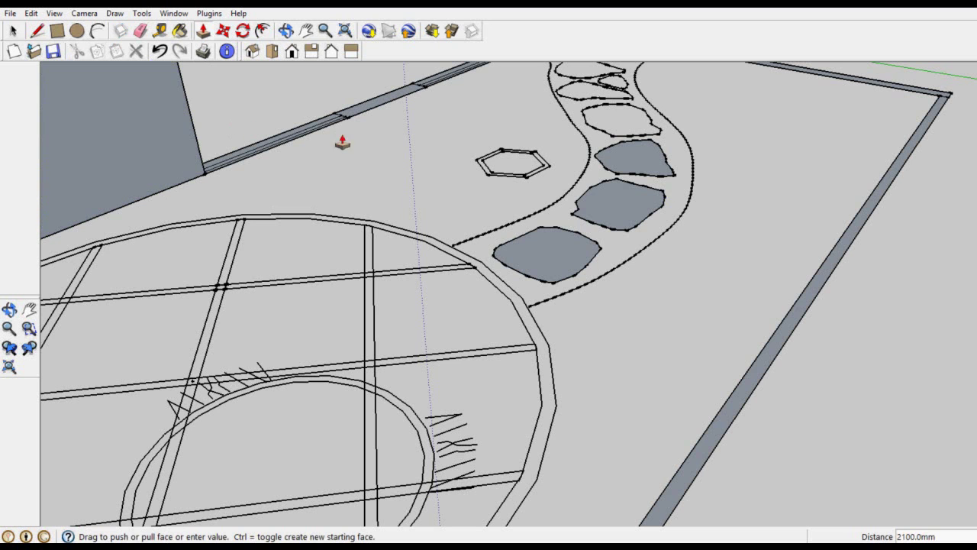
Step: Raise the stepping stone nearest the circular patio by 70 mm
{"action": "left_click", "coordinate": [549, 252]}
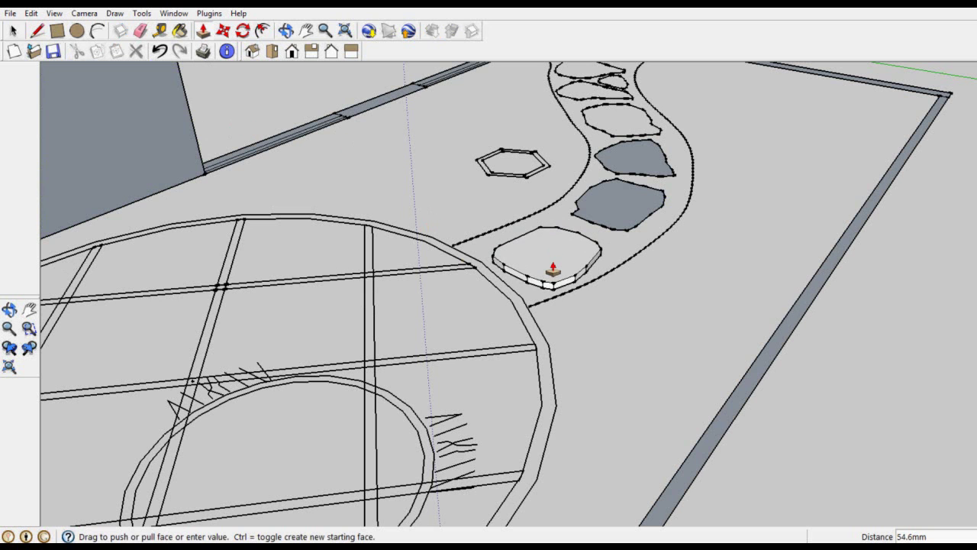
{"action": "left_click", "coordinate": [553, 270]}
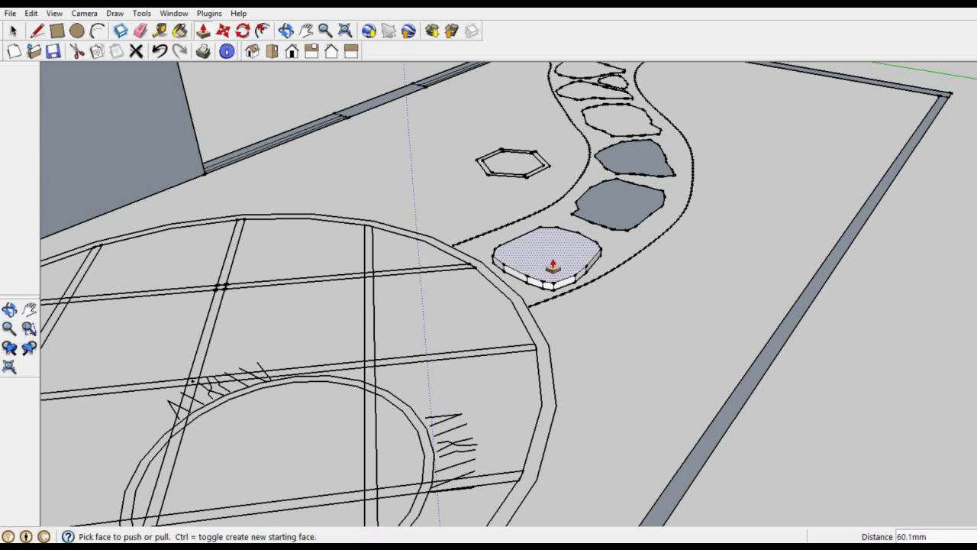
{"action": "type", "text": "70"}
{"action": "key", "text": "Return"}
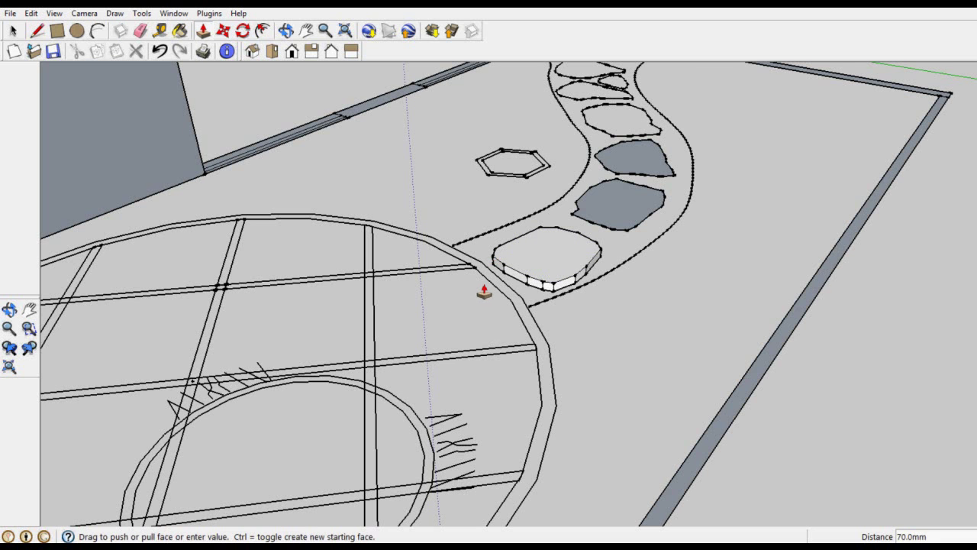
Step: Raise the next boundary edge face into a 2100 mm tall wall
{"action": "scroll", "coordinate": [484, 292], "scroll_direction": "down", "scroll_amount": 3}
{"action": "scroll", "coordinate": [484, 292], "scroll_direction": "down", "scroll_amount": 2}
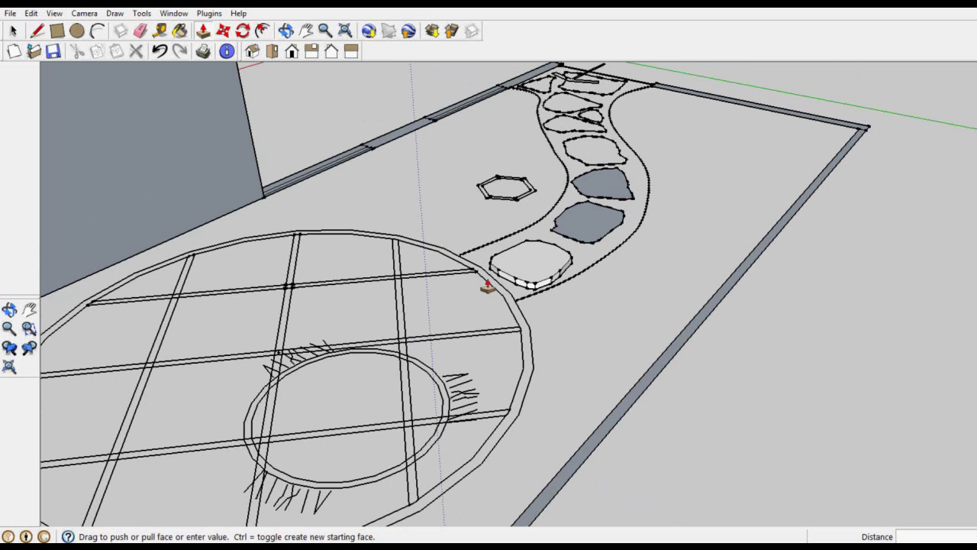
{"action": "scroll", "coordinate": [486, 287], "scroll_direction": "down", "scroll_amount": 3}
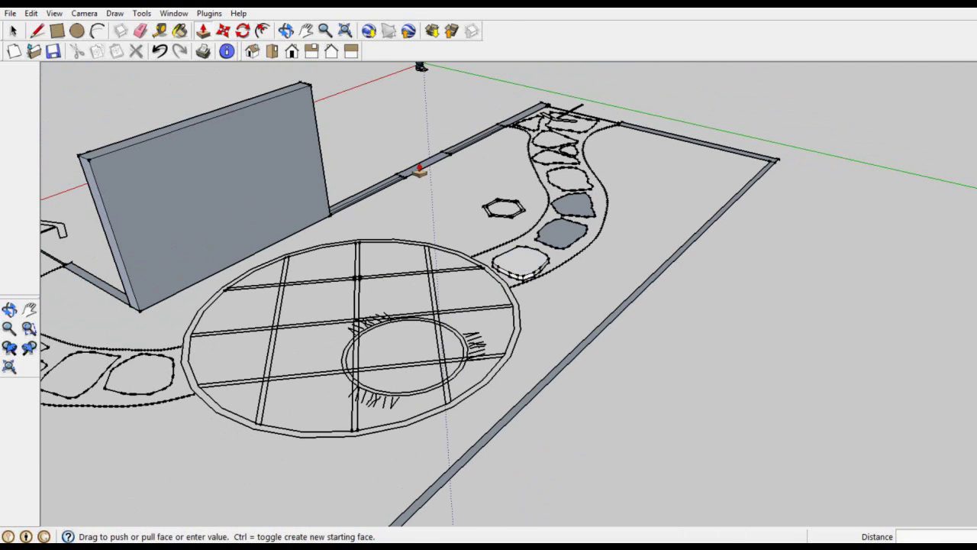
{"action": "left_click_drag", "start_coordinate": [422, 170], "coordinate": [376, 61]}
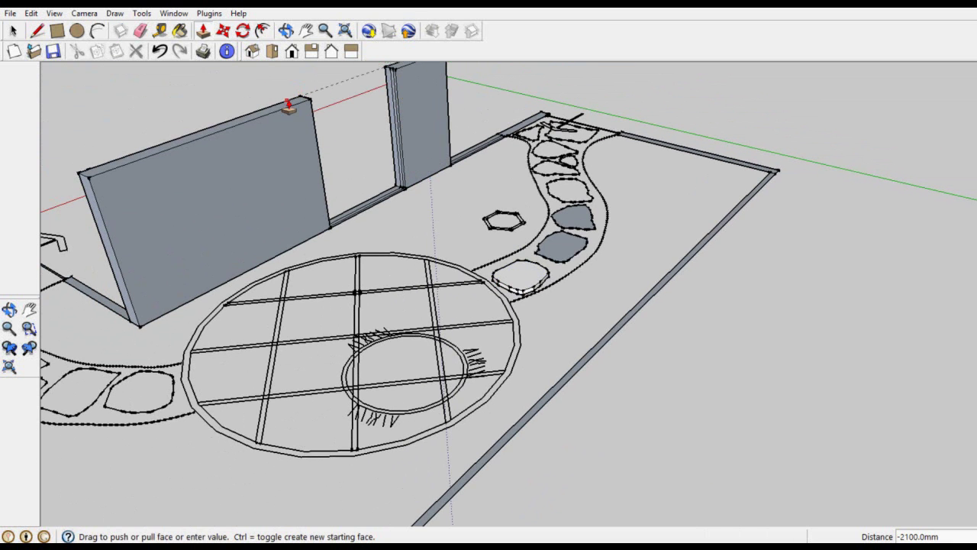
{"action": "type", "text": "2100"}
{"action": "key", "text": "Return"}
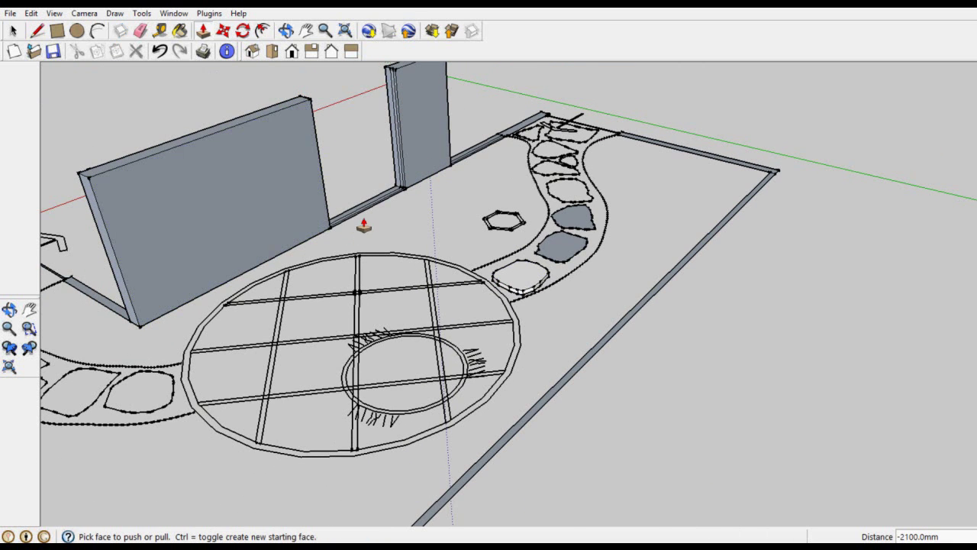
Step: Push/pull the base face between the two walls up into a lower panel
{"action": "scroll", "coordinate": [360, 219], "scroll_direction": "up", "scroll_amount": 5}
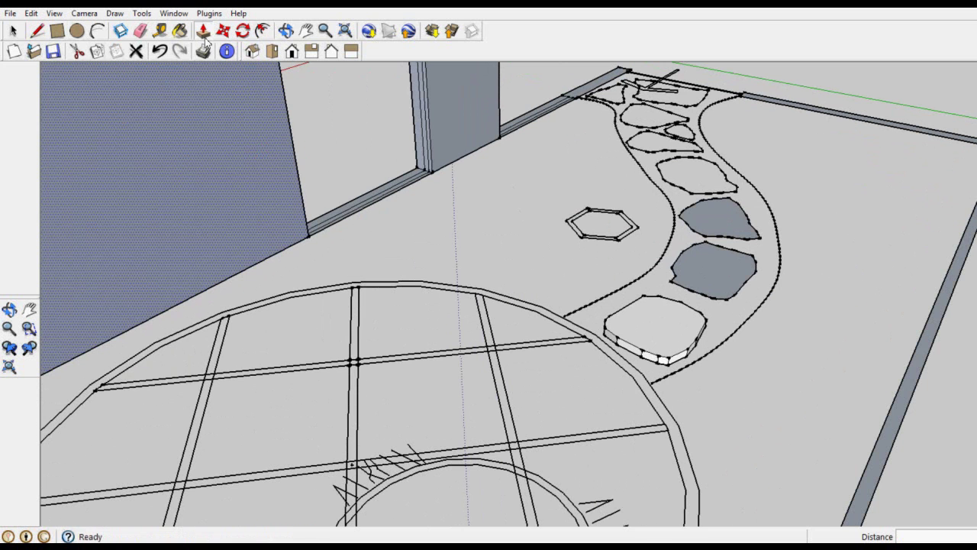
{"action": "scroll", "coordinate": [373, 205], "scroll_direction": "up", "scroll_amount": 4}
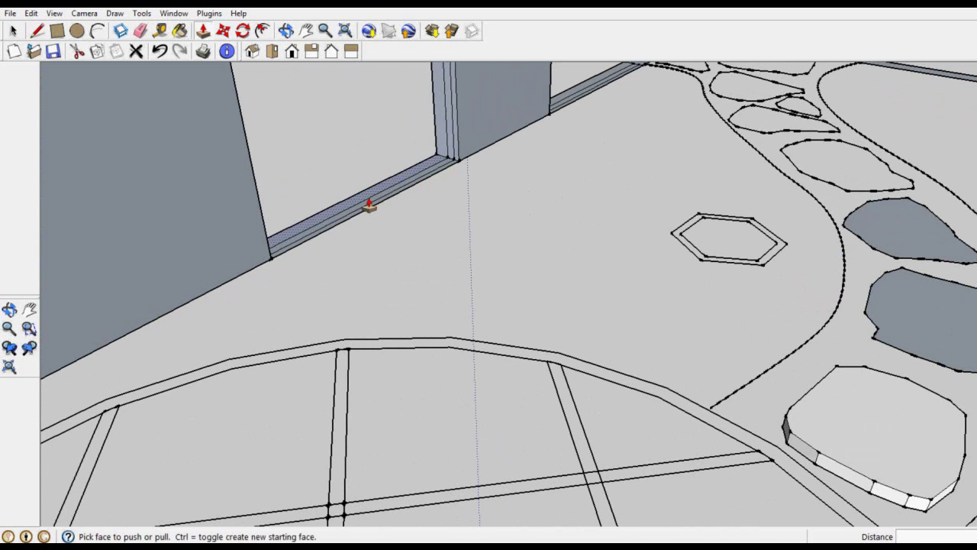
{"action": "left_click", "coordinate": [359, 209]}
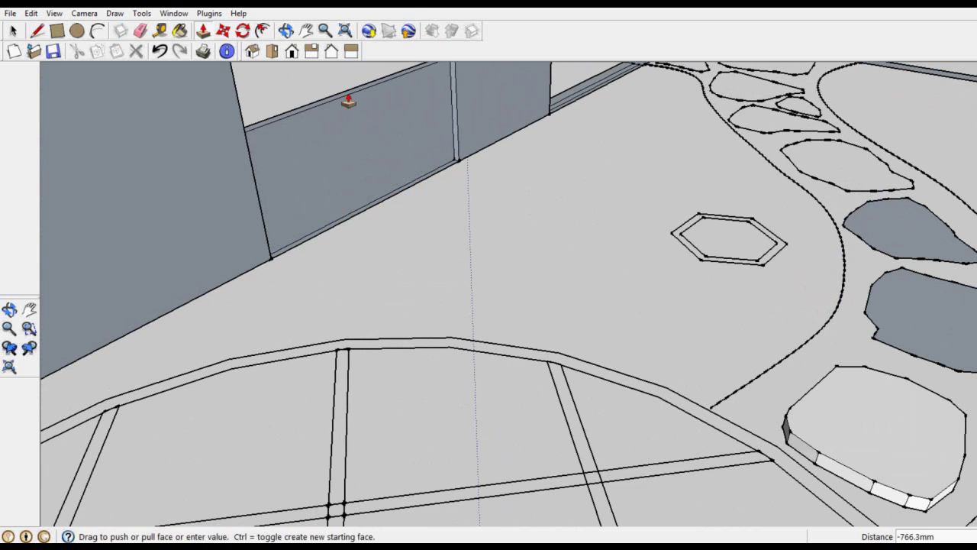
{"action": "left_click", "coordinate": [347, 100]}
{"action": "scroll", "coordinate": [344, 103], "scroll_direction": "down", "scroll_amount": 4}
{"action": "scroll", "coordinate": [343, 116], "scroll_direction": "down", "scroll_amount": 4}
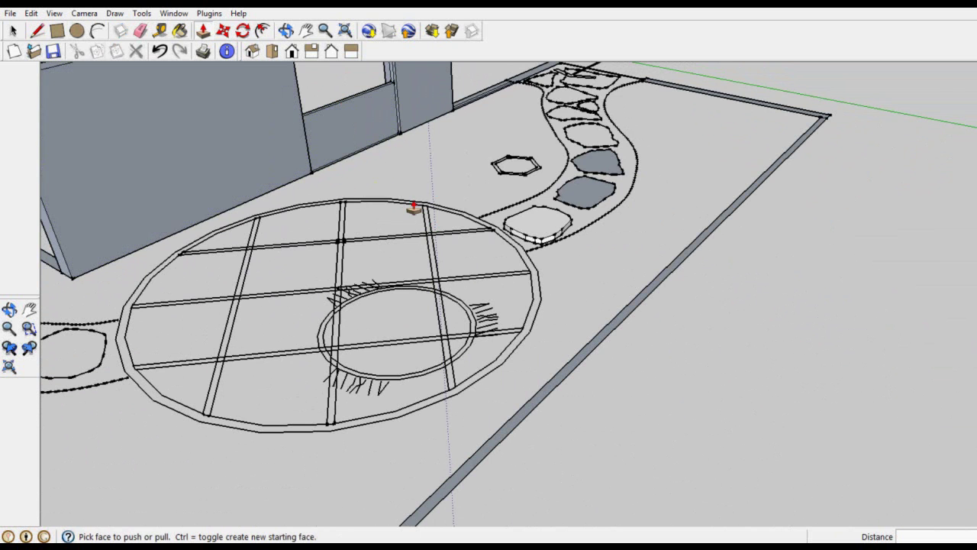
{"action": "scroll", "coordinate": [408, 208], "scroll_direction": "down", "scroll_amount": 4}
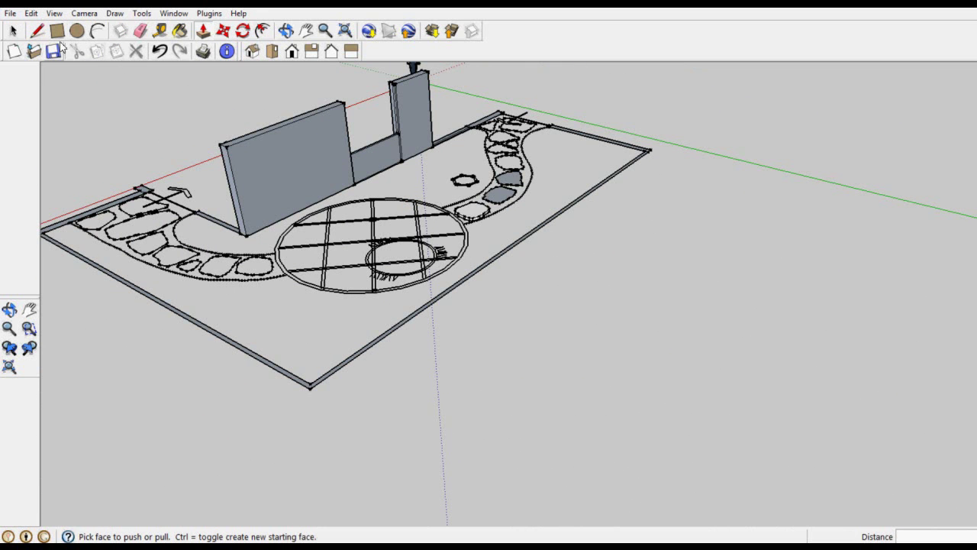
Step: Turn on visibility of the L-PLNT-SYMBOL layer in the Layers window, then close it
{"action": "left_click", "coordinate": [170, 15]}
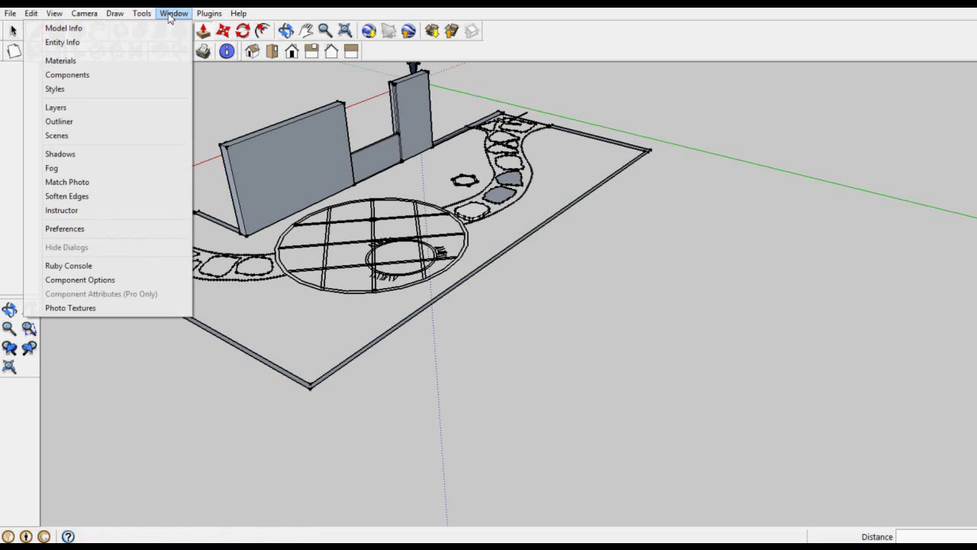
{"action": "left_click", "coordinate": [72, 108]}
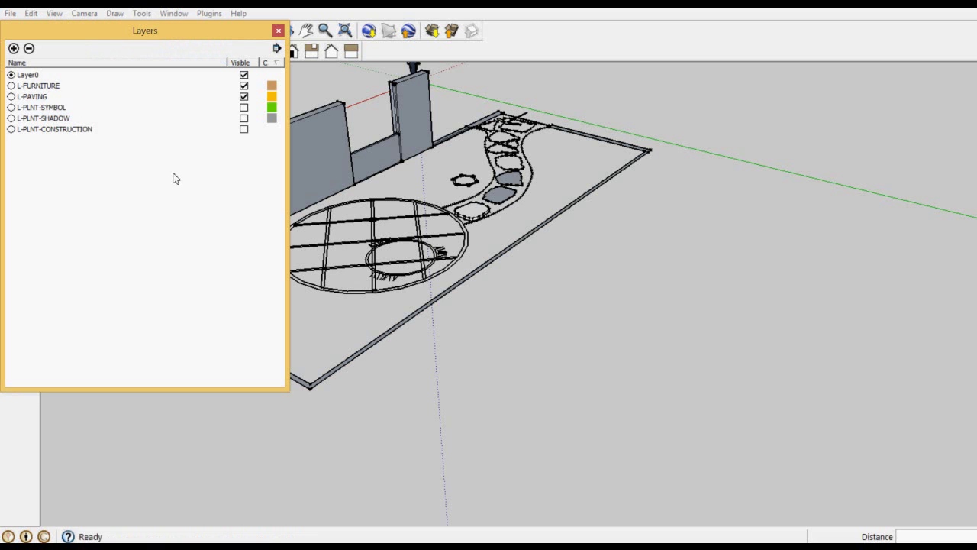
{"action": "left_click", "coordinate": [243, 107]}
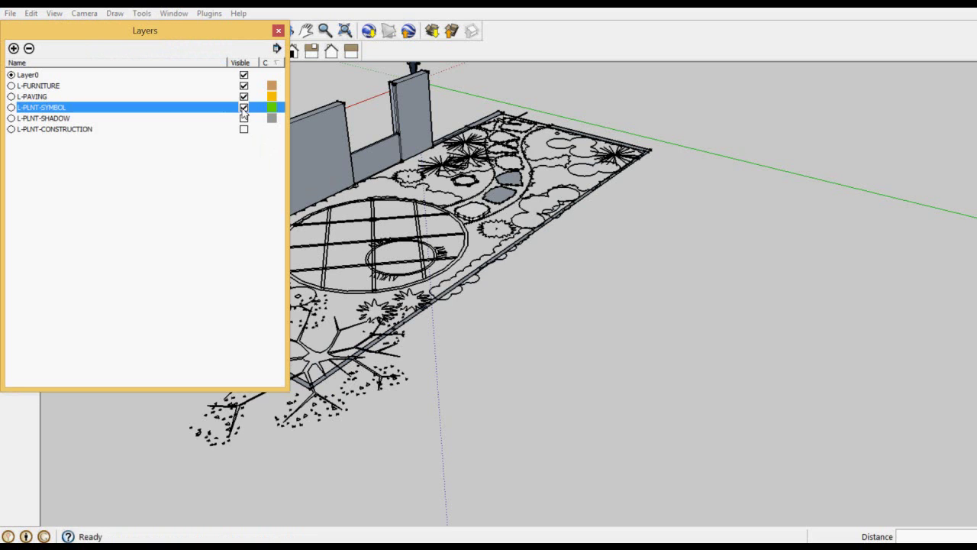
{"action": "left_click", "coordinate": [278, 31]}
{"action": "scroll", "coordinate": [377, 349], "scroll_direction": "up", "scroll_amount": 3}
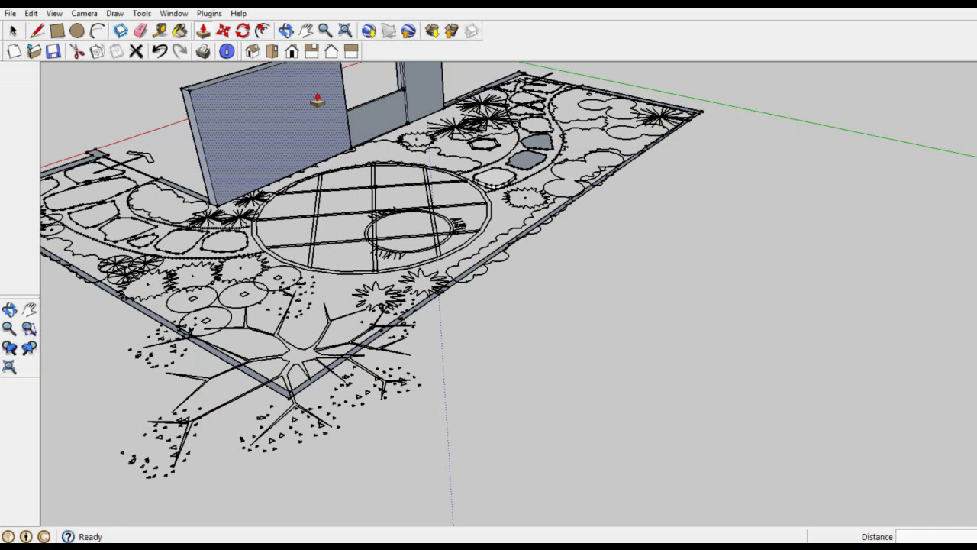
Step: Switch to Top view and zoom in on the garden plan
{"action": "left_click", "coordinate": [272, 51]}
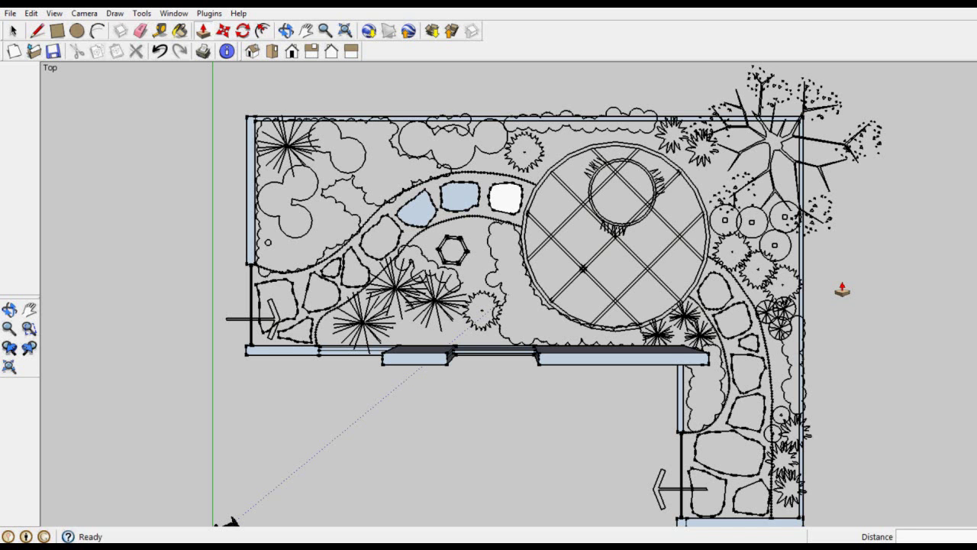
{"action": "scroll", "coordinate": [700, 291], "scroll_direction": "up", "scroll_amount": 1}
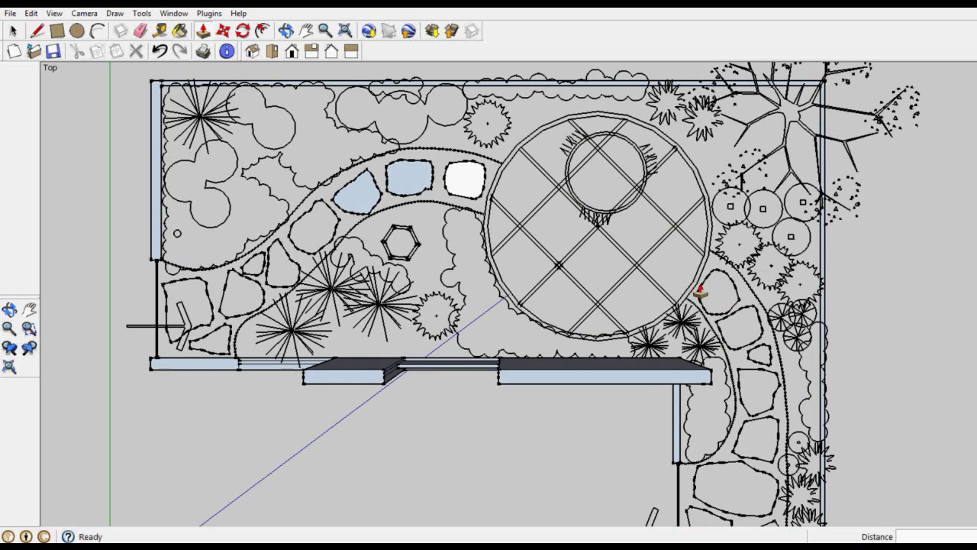